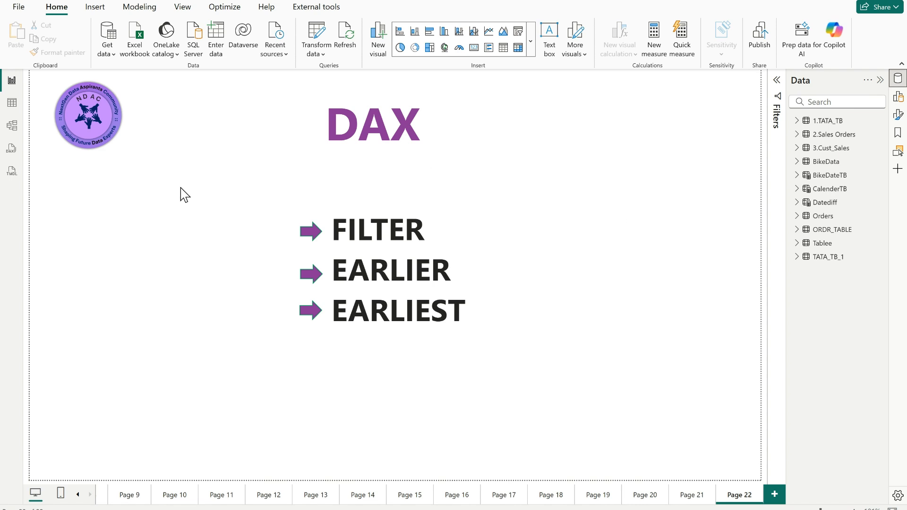
Open the 1.TATA_TB table in the table view and clear all filters on its columns
{"action": "left_click", "coordinate": [11, 110]}
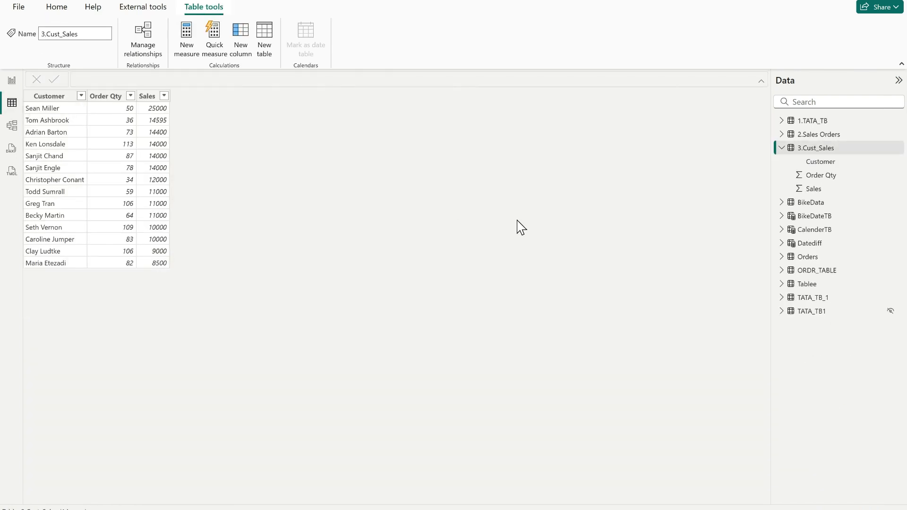
{"action": "left_click", "coordinate": [815, 124]}
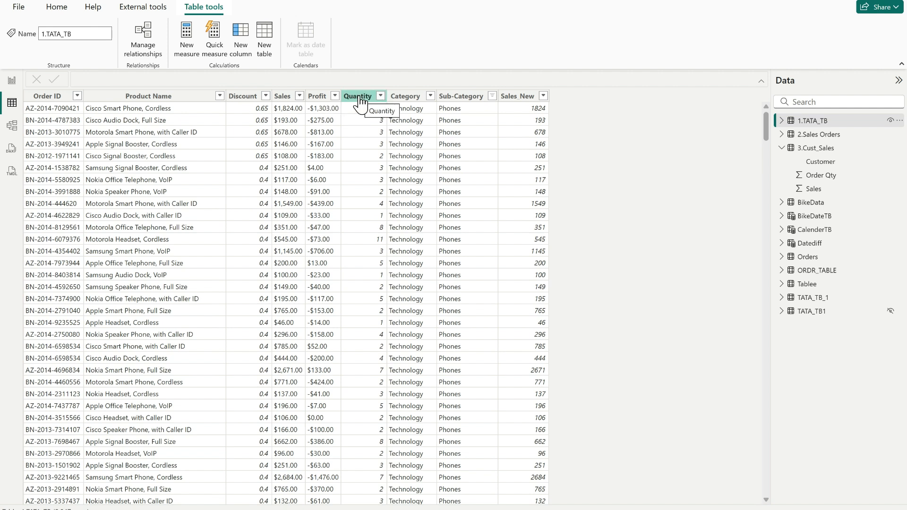
{"action": "left_click", "coordinate": [430, 96]}
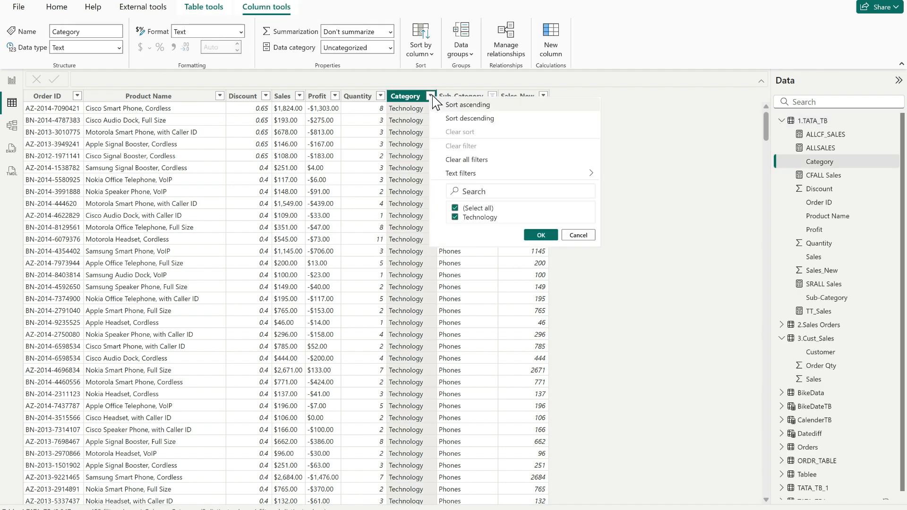
{"action": "left_click", "coordinate": [502, 160]}
{"action": "left_click", "coordinate": [492, 97]}
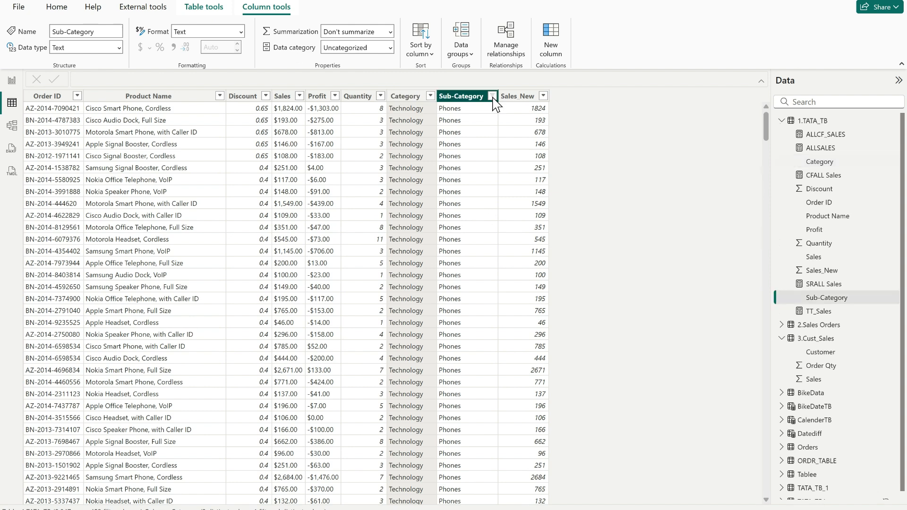
{"action": "left_click", "coordinate": [540, 162]}
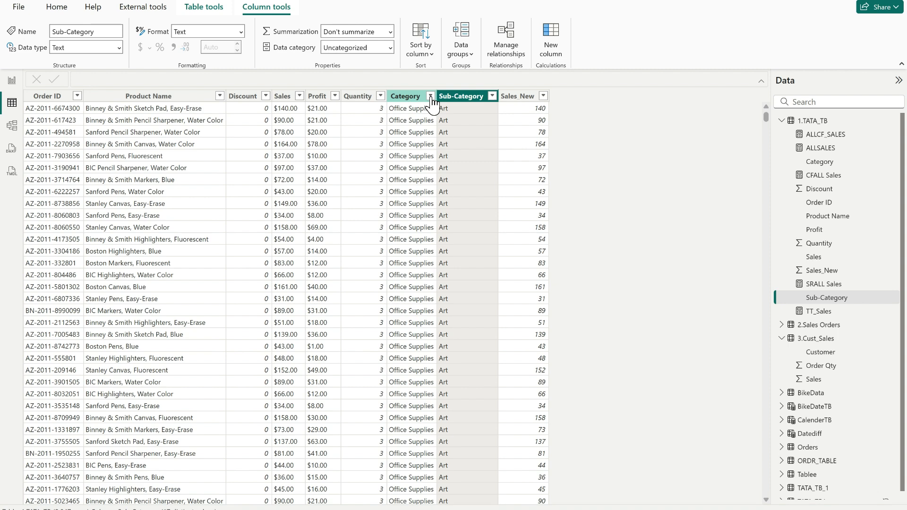
Review the list of values available in the Category column of 1.TATA_TB
{"action": "left_click", "coordinate": [430, 97]}
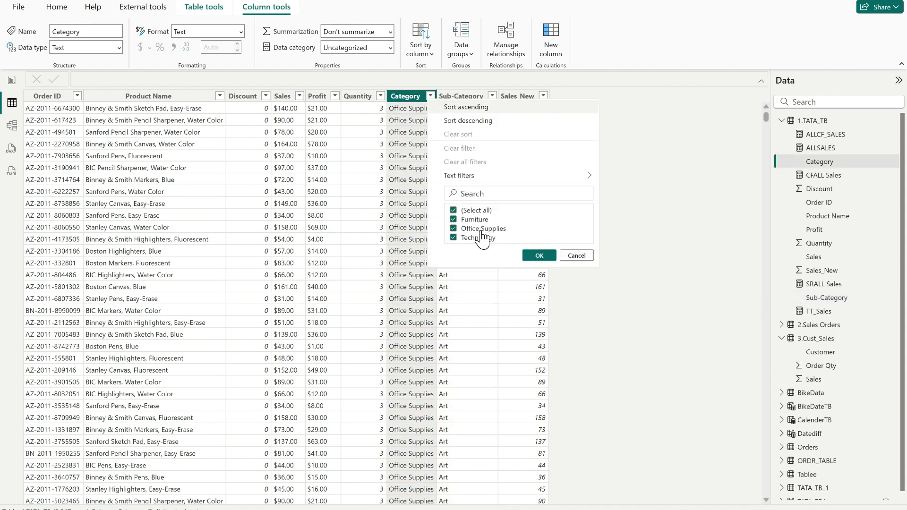
{"action": "left_click", "coordinate": [654, 218]}
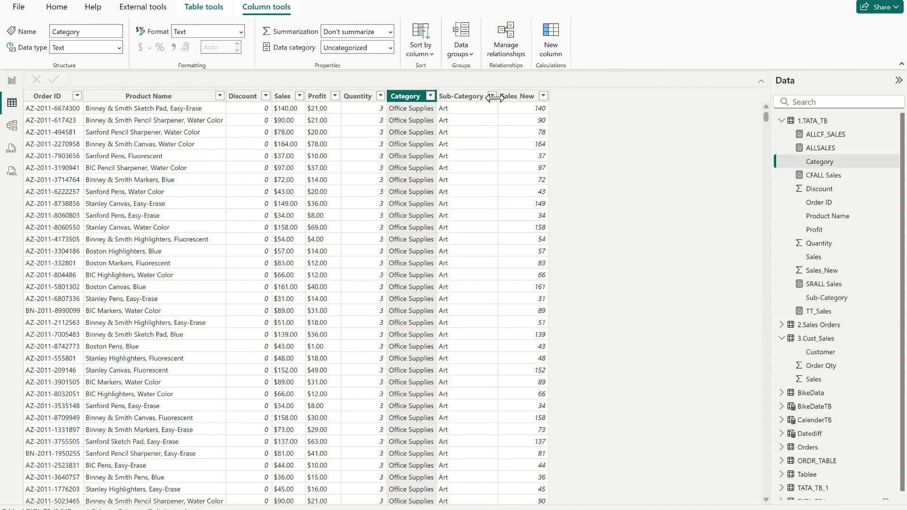
Filter the Sub-Category column of 1.TATA_TB to Chairs only and clear all filters again
{"action": "left_click", "coordinate": [493, 97]}
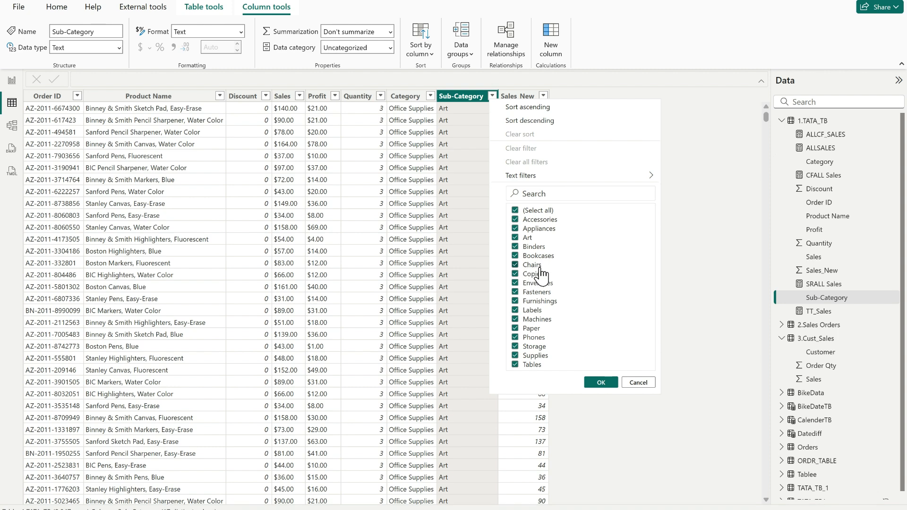
{"action": "left_click", "coordinate": [549, 213]}
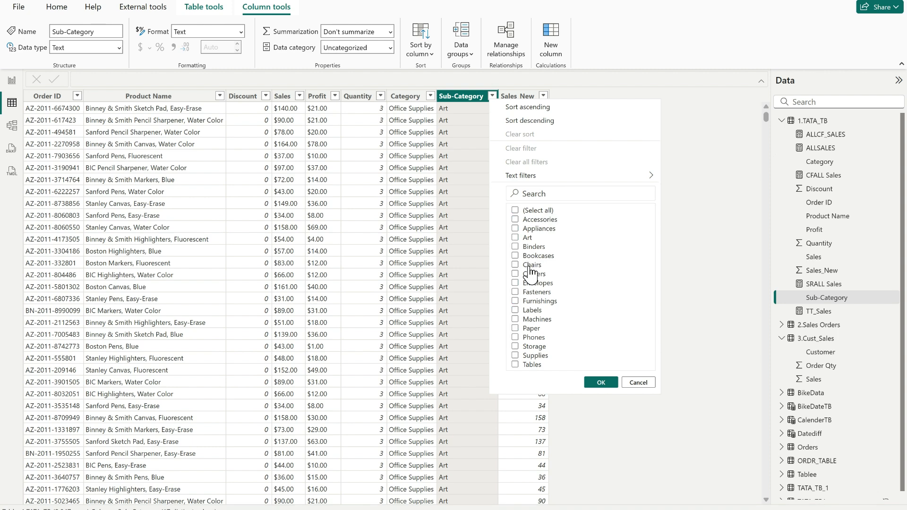
{"action": "left_click", "coordinate": [532, 267]}
{"action": "left_click", "coordinate": [588, 384]}
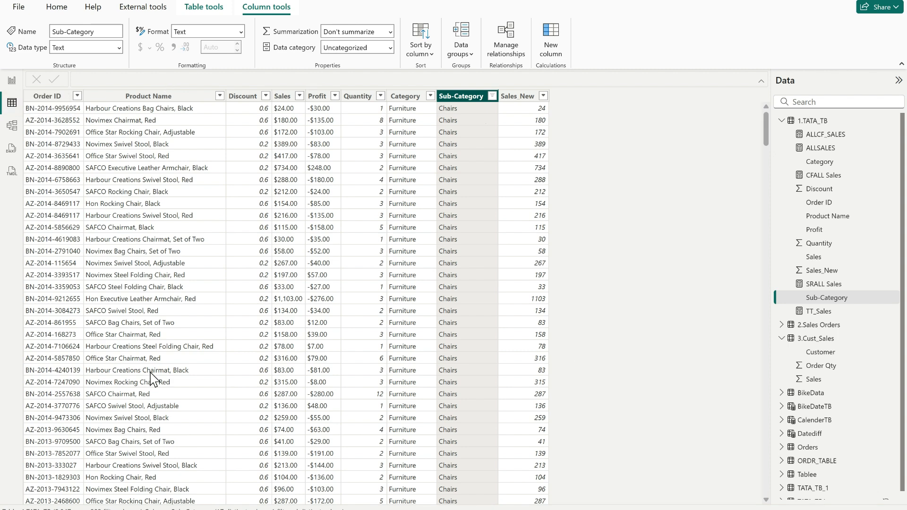
{"action": "left_click", "coordinate": [492, 97]}
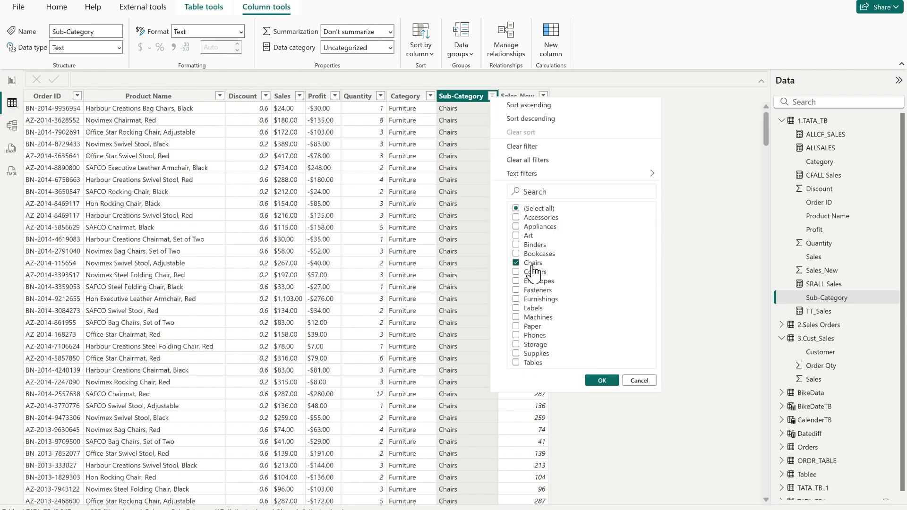
{"action": "left_click", "coordinate": [542, 161]}
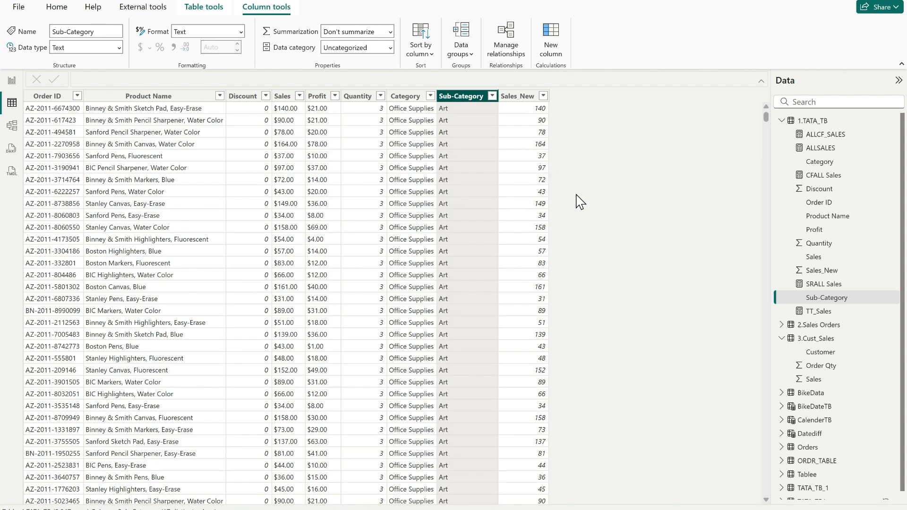
Create a new calculated table from a DAX formula and name it Chairs Sub_Category
{"action": "left_click", "coordinate": [811, 122]}
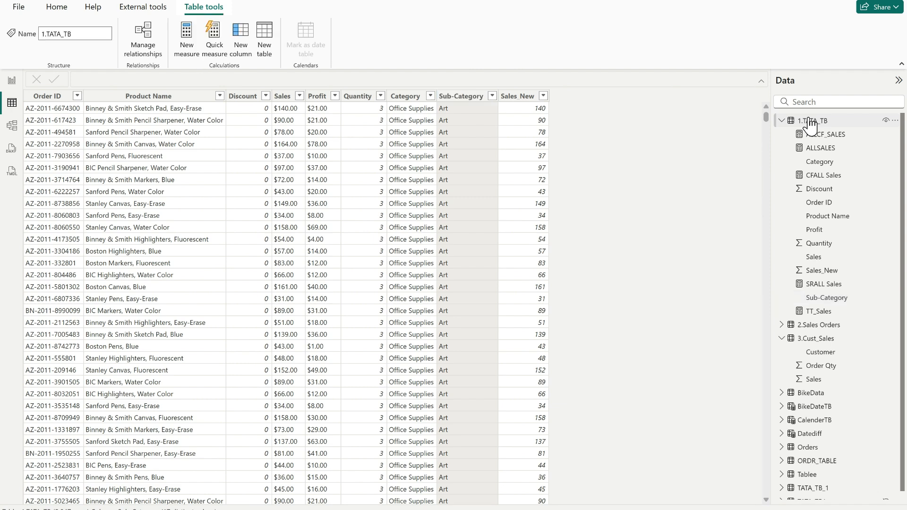
{"action": "left_click", "coordinate": [265, 49]}
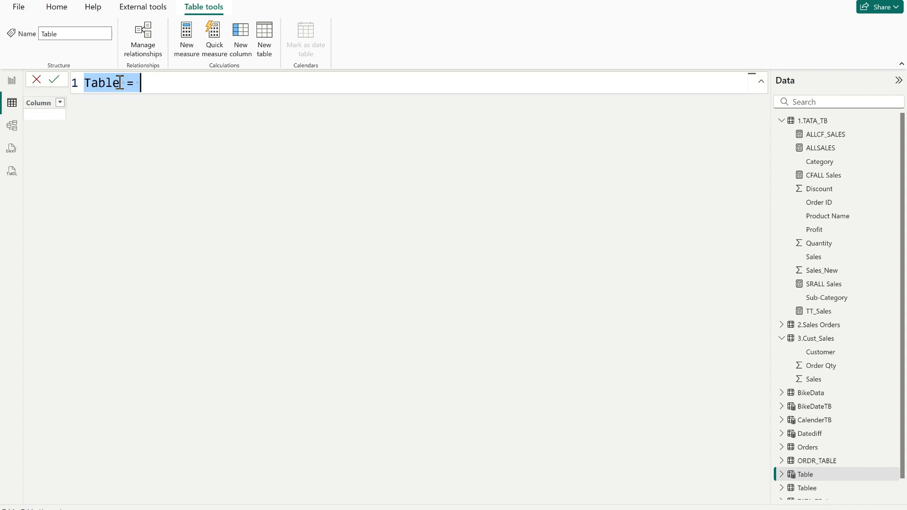
{"action": "double_click", "coordinate": [120, 82]}
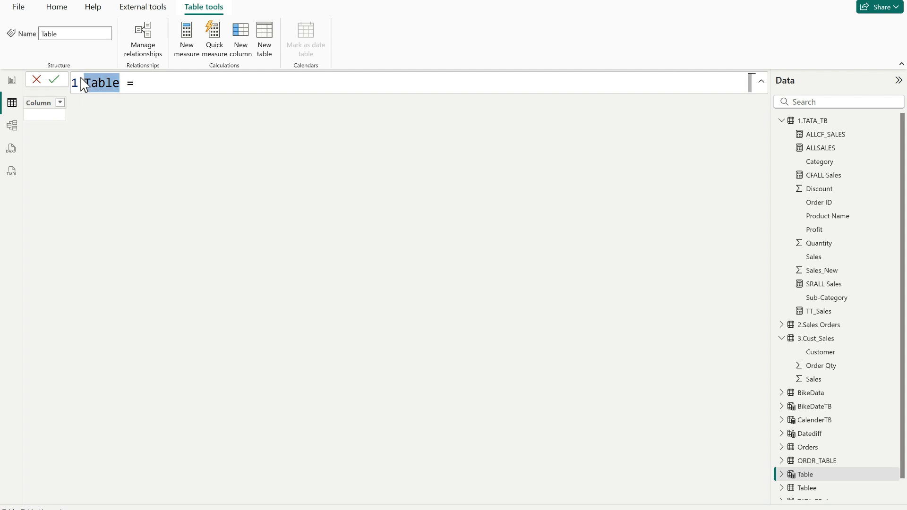
{"action": "type", "text": "Su"}
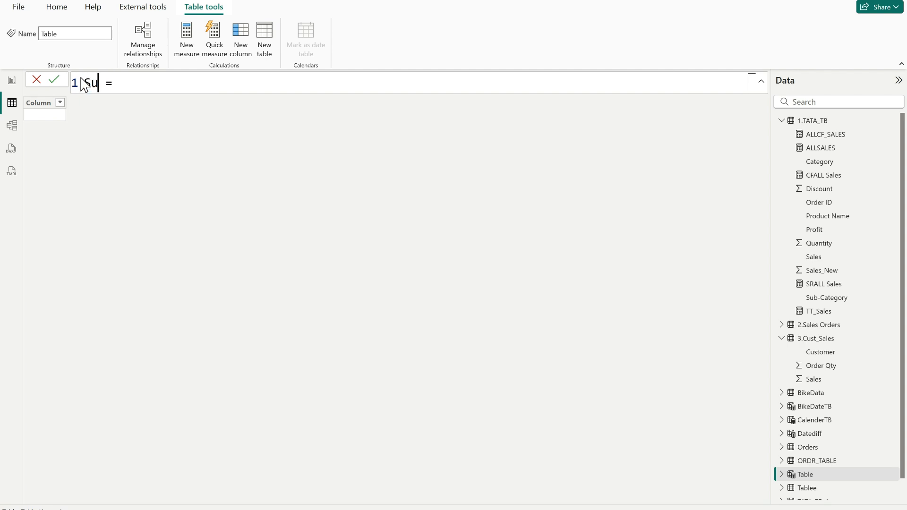
{"action": "key", "text": "BackSpace"}
{"action": "key", "text": "BackSpace"}
{"action": "type", "text": "Chairs Sub_Cay"}
{"action": "key", "text": "BackSpace"}
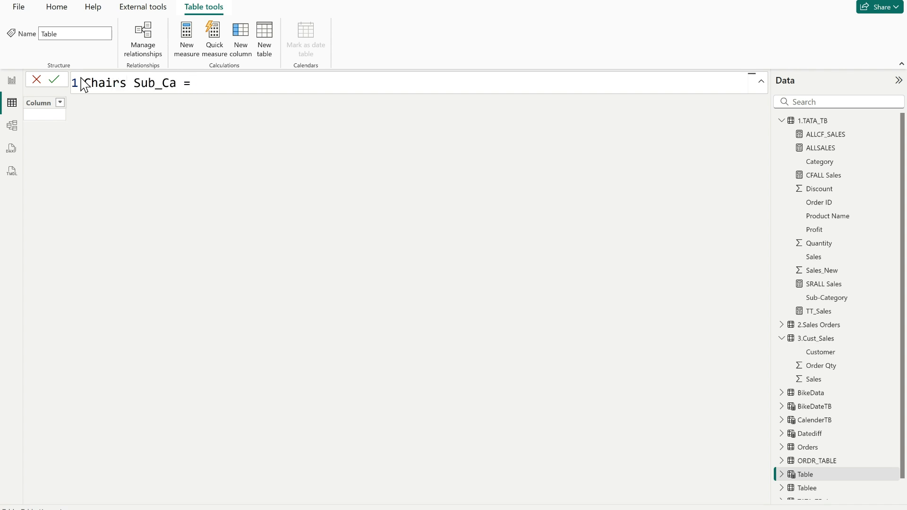
{"action": "type", "text": "tegory"}
Start the table's formula on a second line with the FILTER function, giving '1.TATA_TB' as its table argument
{"action": "left_click", "coordinate": [287, 81]}
{"action": "type", "text": "filter"}
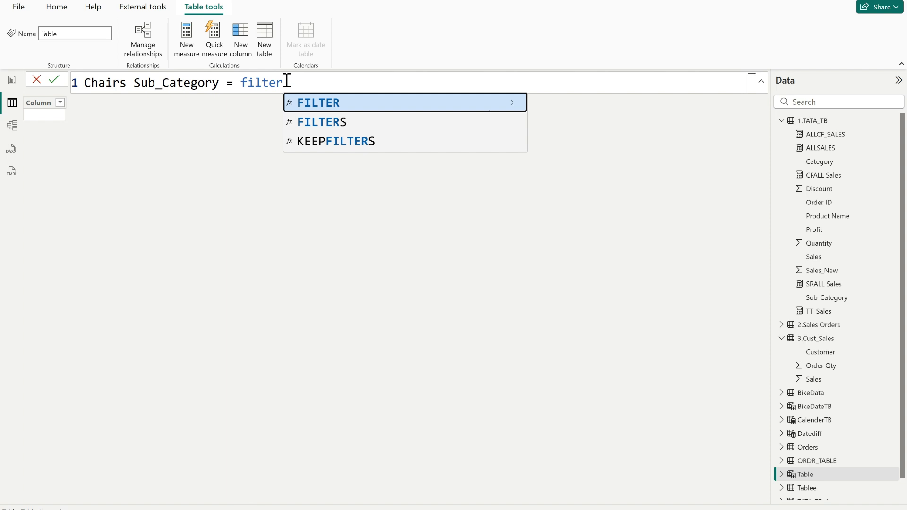
{"action": "left_click", "coordinate": [299, 104]}
{"action": "left_click", "coordinate": [241, 82]}
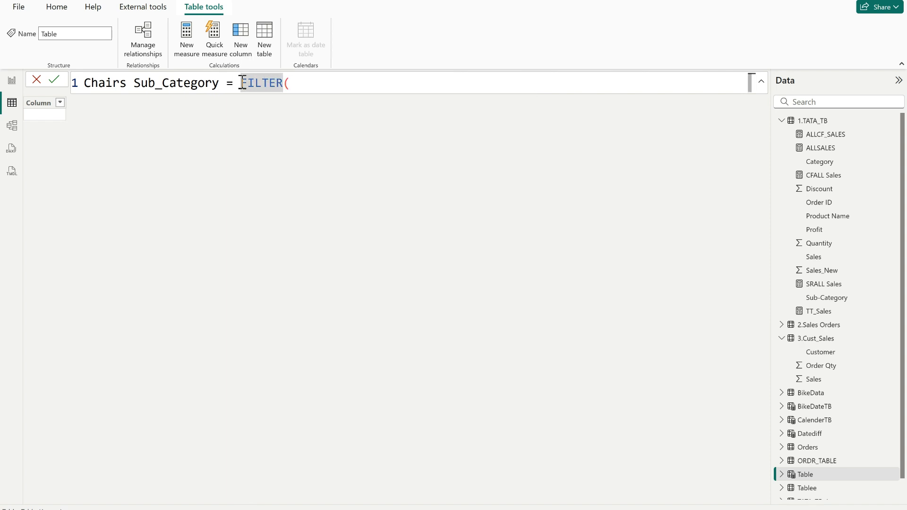
{"action": "key", "text": "shift+Return"}
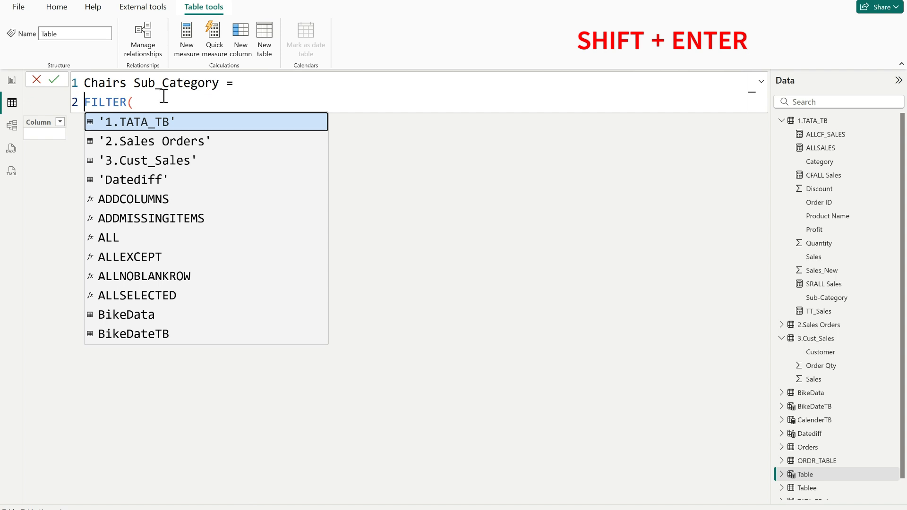
{"action": "left_click", "coordinate": [147, 103]}
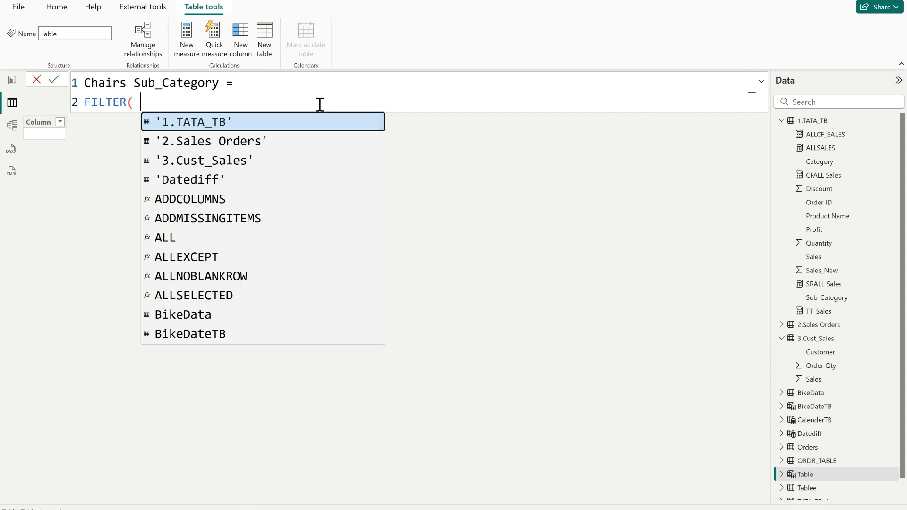
{"action": "key", "text": "BackSpace"}
{"action": "key", "text": "BackSpace"}
{"action": "key", "text": "BackSpace"}
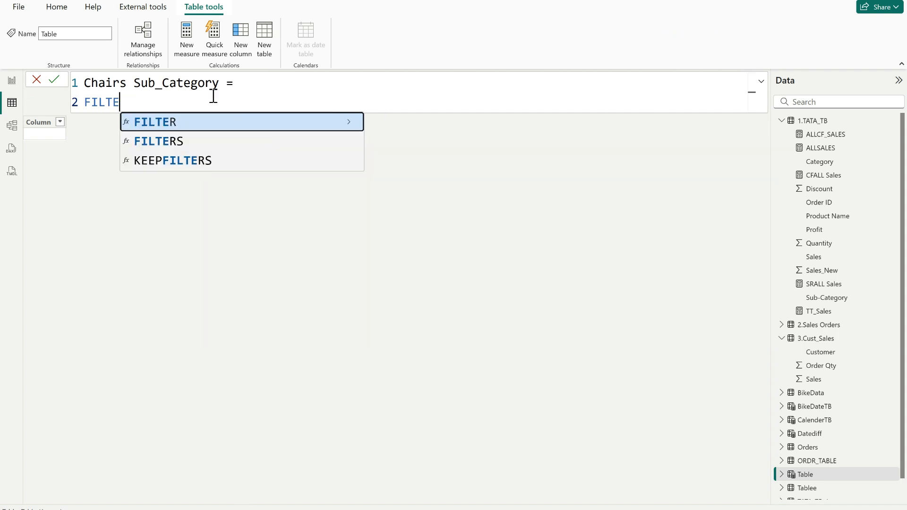
{"action": "left_click", "coordinate": [194, 122]}
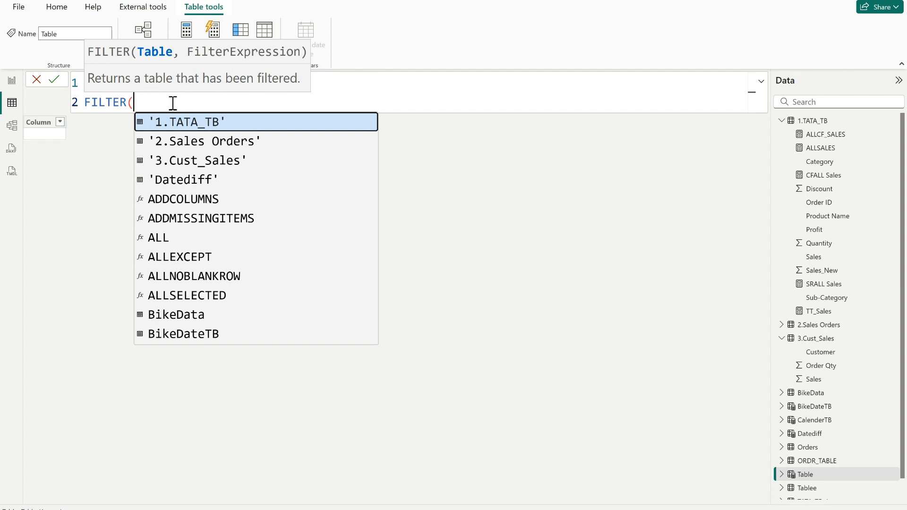
{"action": "left_click", "coordinate": [201, 123]}
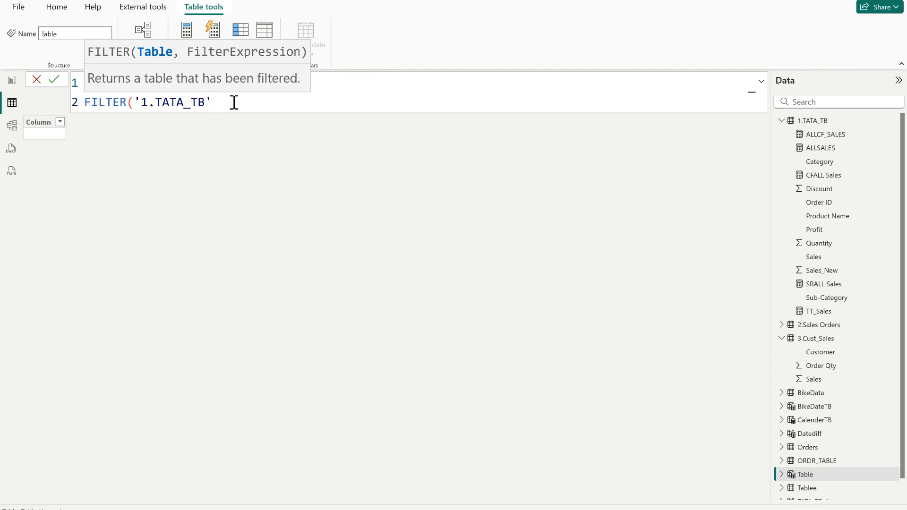
{"action": "type", "text": ","}
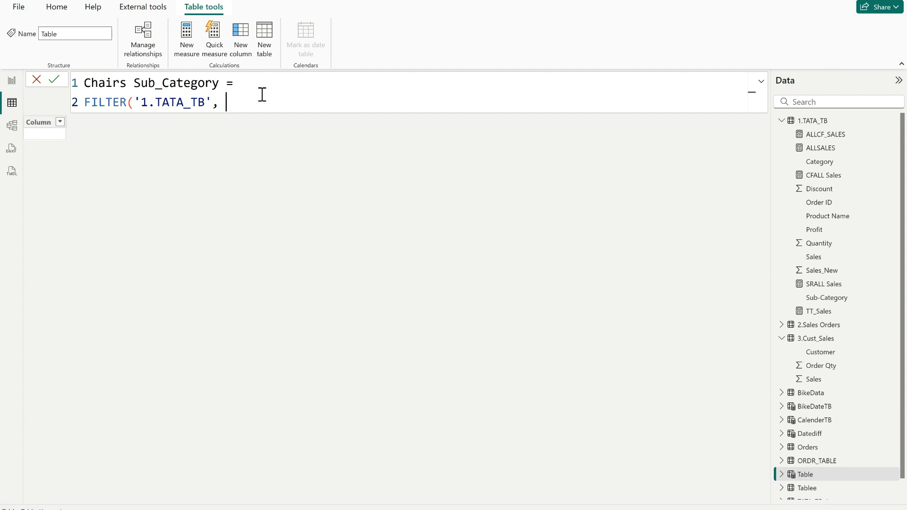
Complete the FILTER condition as '1.TATA_TB'[Sub-Category] = "Chairs" and commit the formula
{"action": "type", "text": "Sub"}
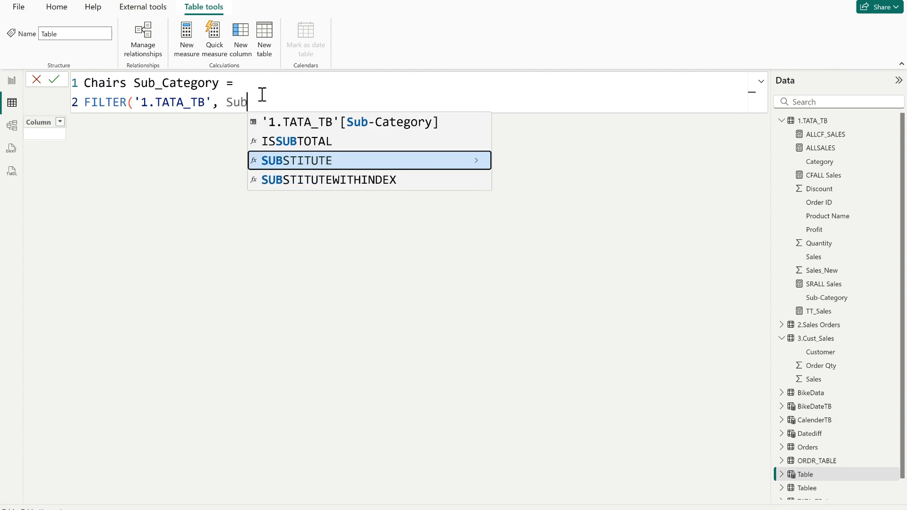
{"action": "left_click", "coordinate": [409, 124]}
{"action": "type", "text": "= "}
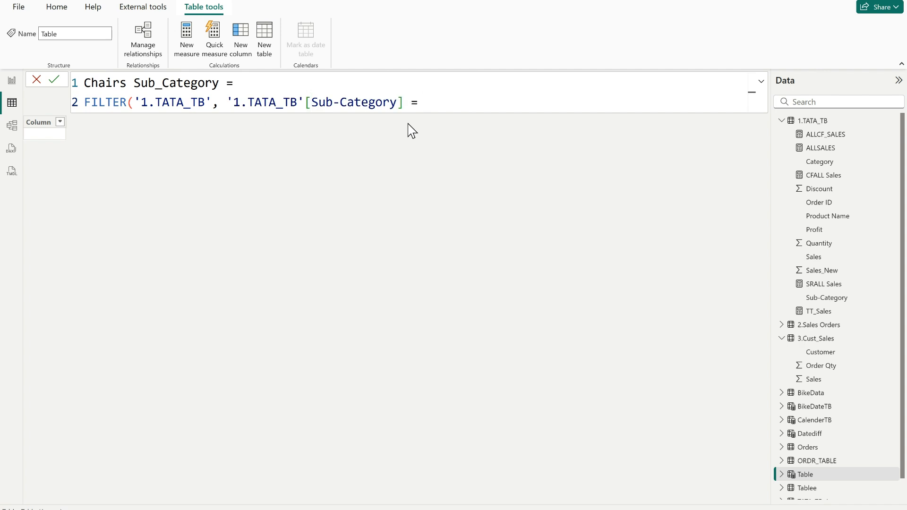
{"action": "type", "text": "\"Chairs\")"}
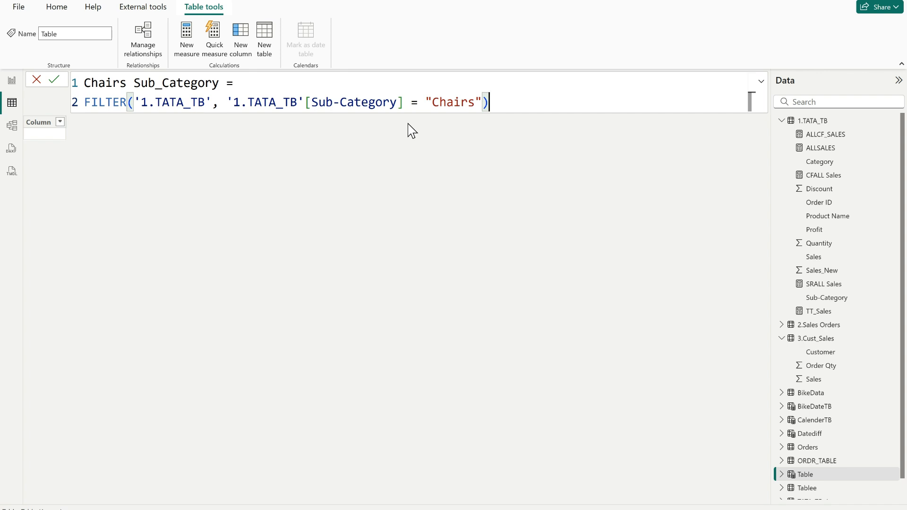
{"action": "left_click", "coordinate": [55, 83]}
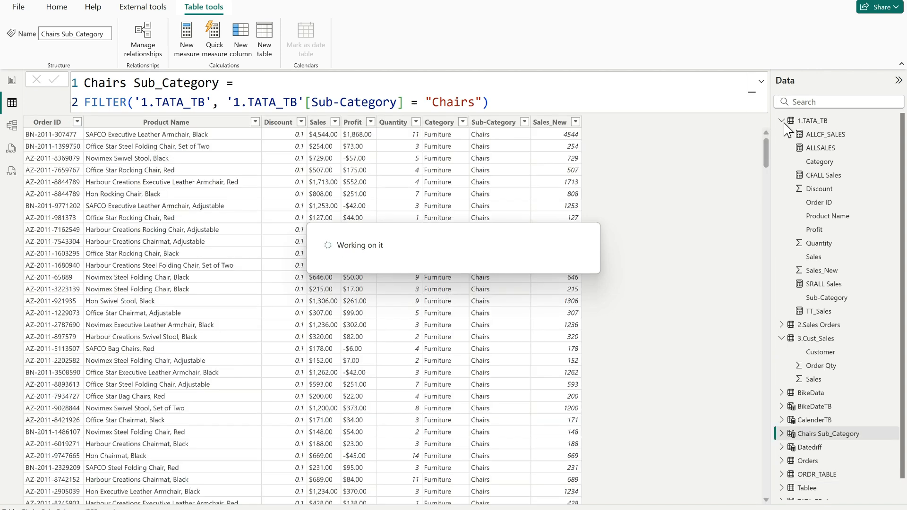
Compare the Sub-Category filter values of the Chairs Sub_Category table with those of the source table 1.TATA_TB
{"action": "left_click", "coordinate": [783, 124]}
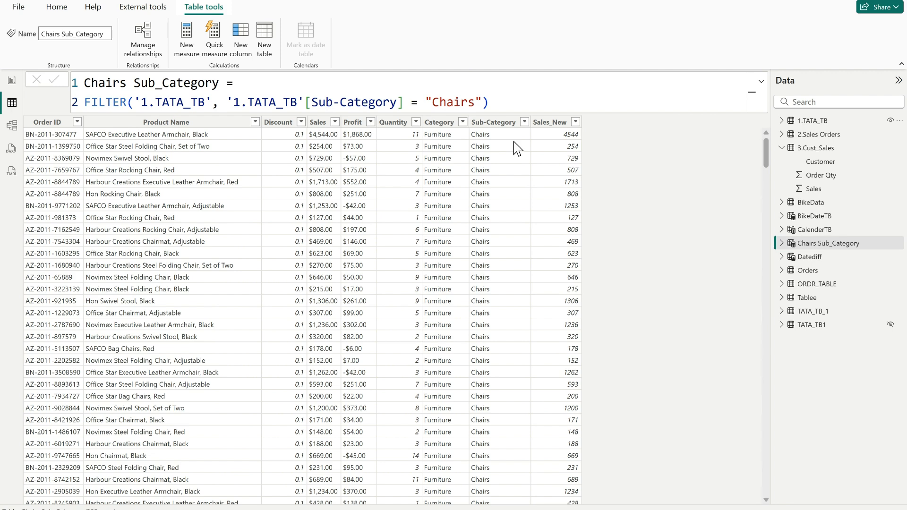
{"action": "left_click", "coordinate": [518, 122]}
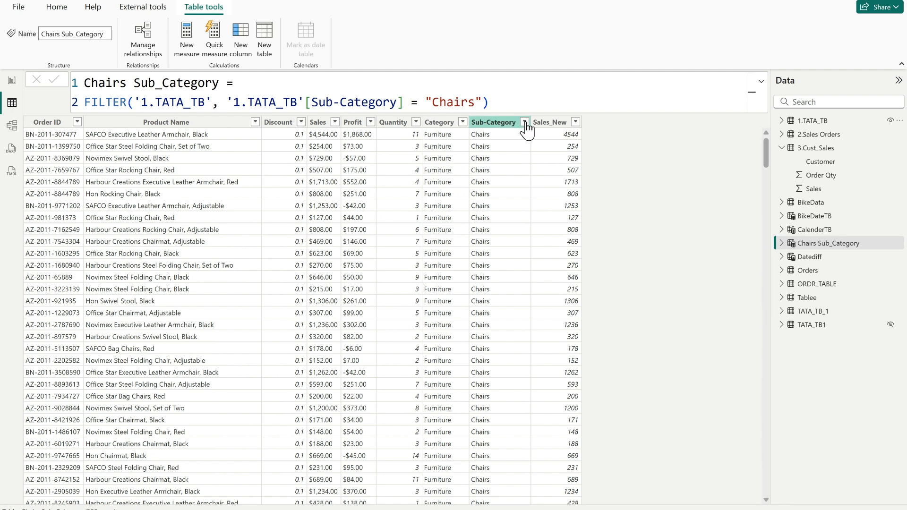
{"action": "left_click", "coordinate": [524, 122]}
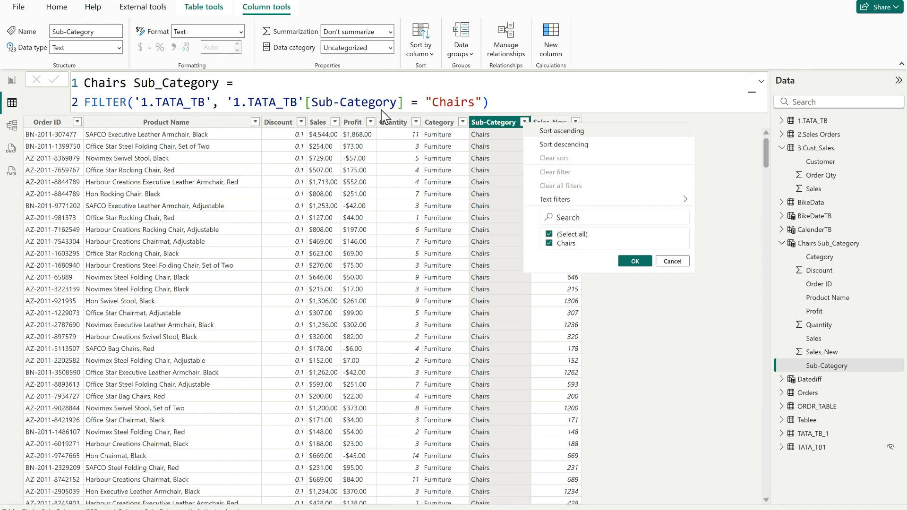
{"action": "left_click", "coordinate": [673, 263]}
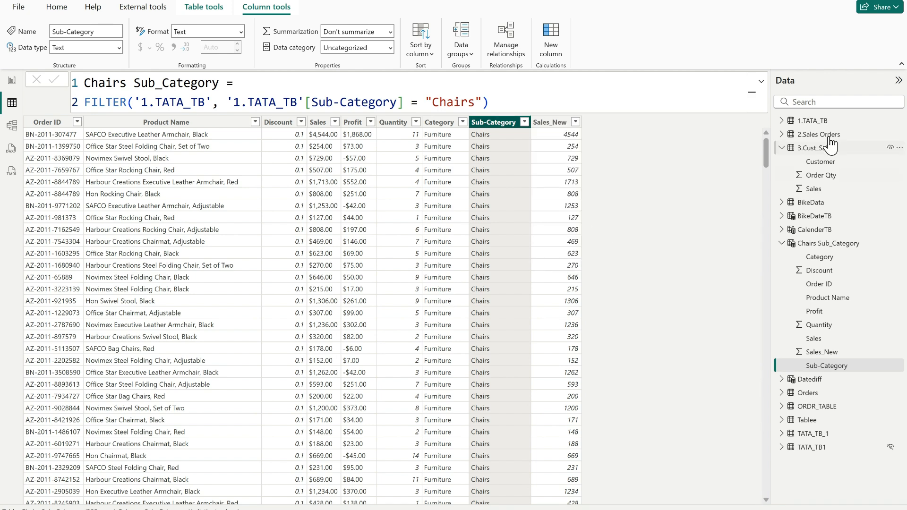
{"action": "left_click", "coordinate": [813, 122]}
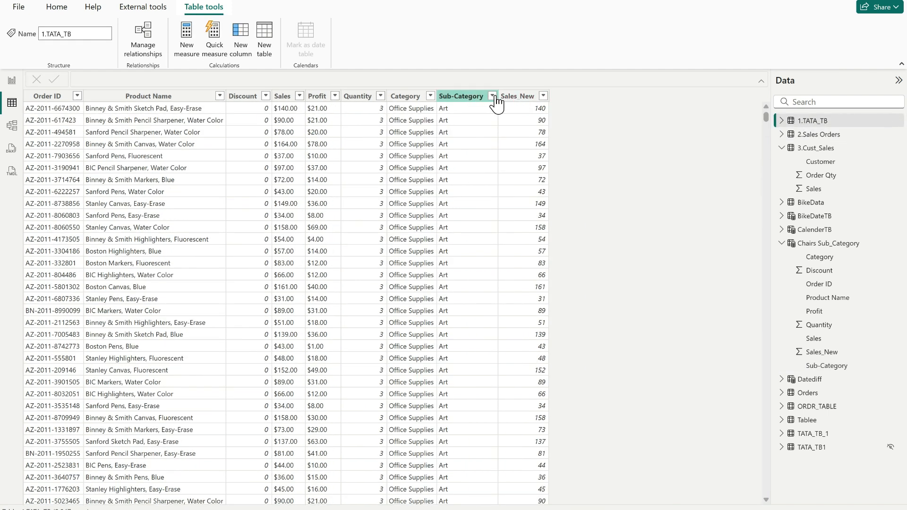
{"action": "left_click", "coordinate": [493, 96]}
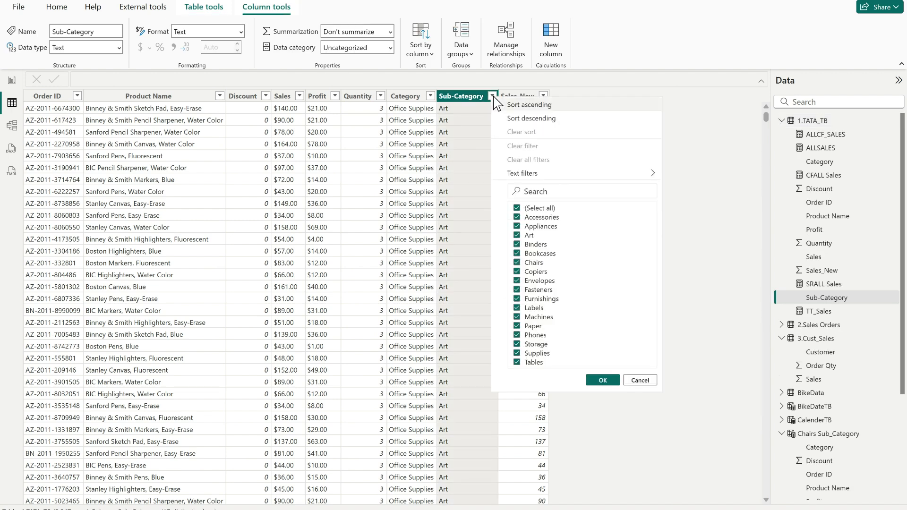
Filter the Sub-Category column of the 1.TATA_TB table to show only Chairs
{"action": "left_click", "coordinate": [548, 210]}
{"action": "left_click", "coordinate": [537, 263]}
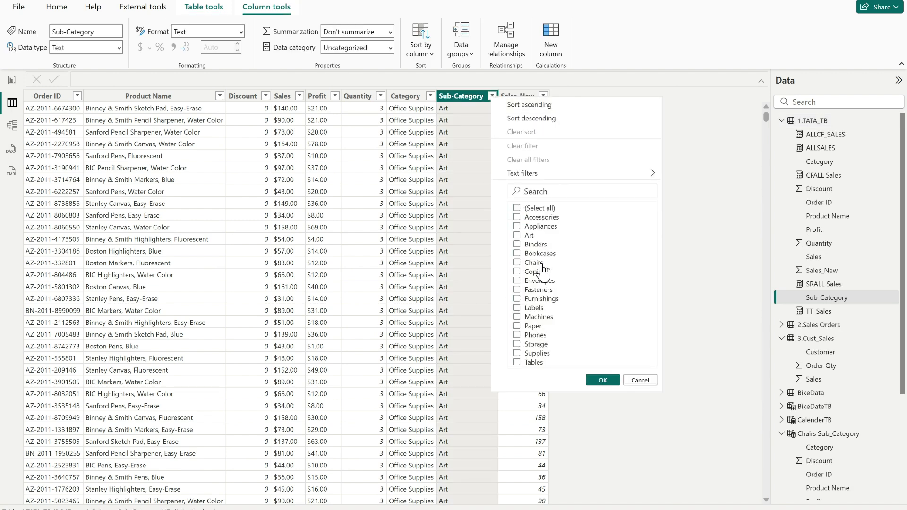
{"action": "left_click", "coordinate": [602, 380]}
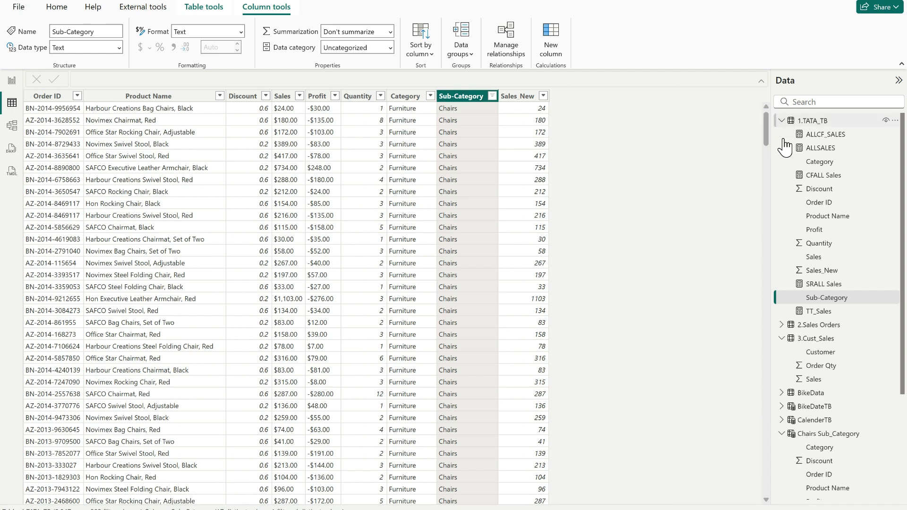
Collapse the expanded field lists of 1.TATA_TB, 3.Cust_Sales and Chairs Sub_Category
{"action": "left_click", "coordinate": [783, 124]}
{"action": "left_click", "coordinate": [782, 121]}
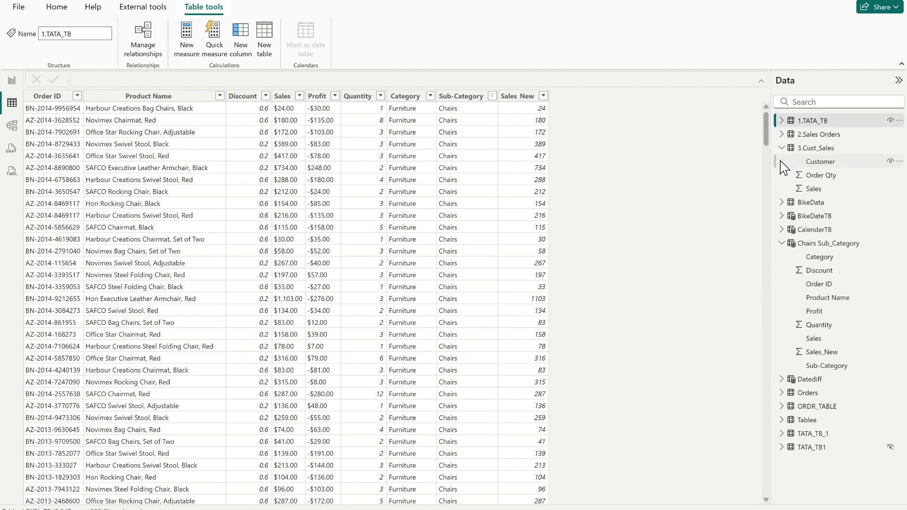
{"action": "left_click", "coordinate": [781, 147]}
{"action": "left_click", "coordinate": [782, 202]}
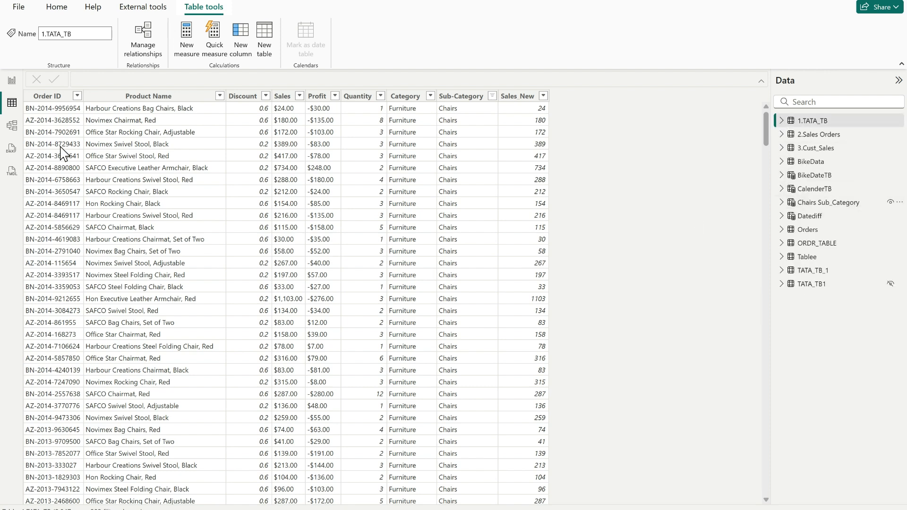
Show the data of the 2.Sales Orders table and examine its Order Date sorting and repeated dates
{"action": "left_click", "coordinate": [12, 81]}
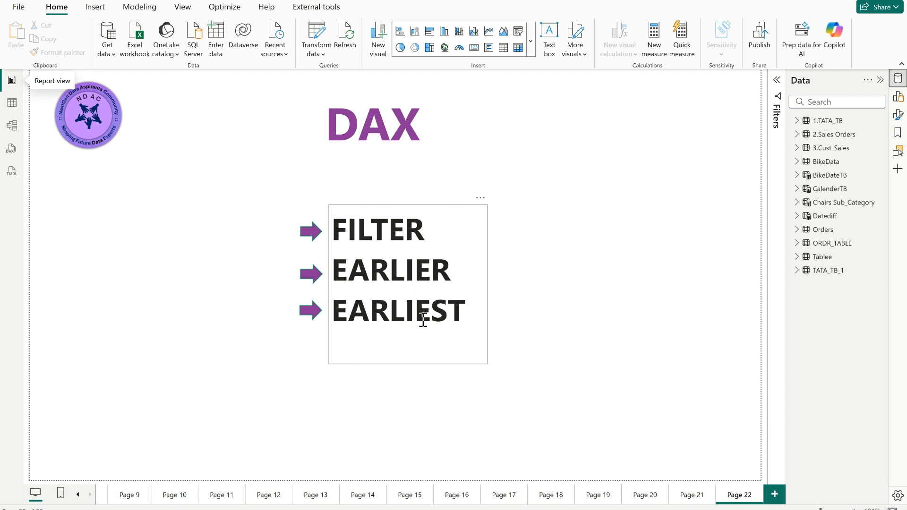
{"action": "left_click", "coordinate": [12, 103]}
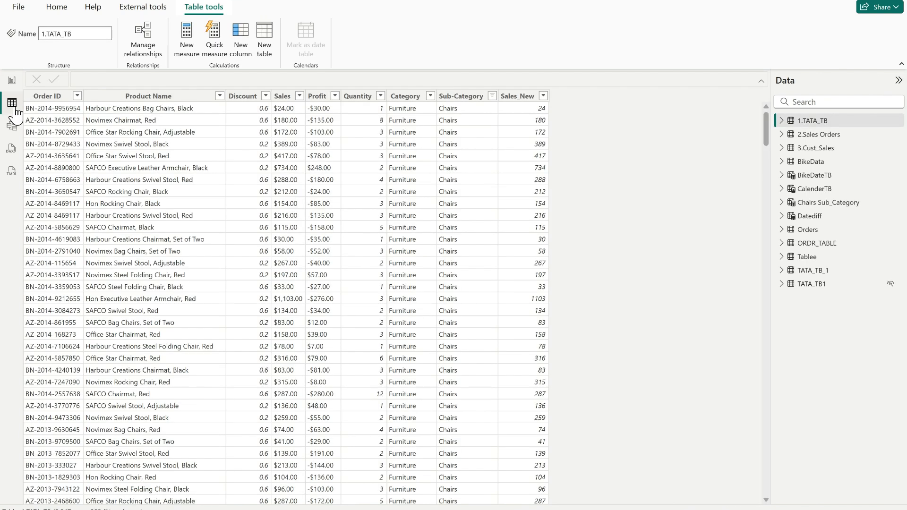
{"action": "left_click", "coordinate": [817, 135]}
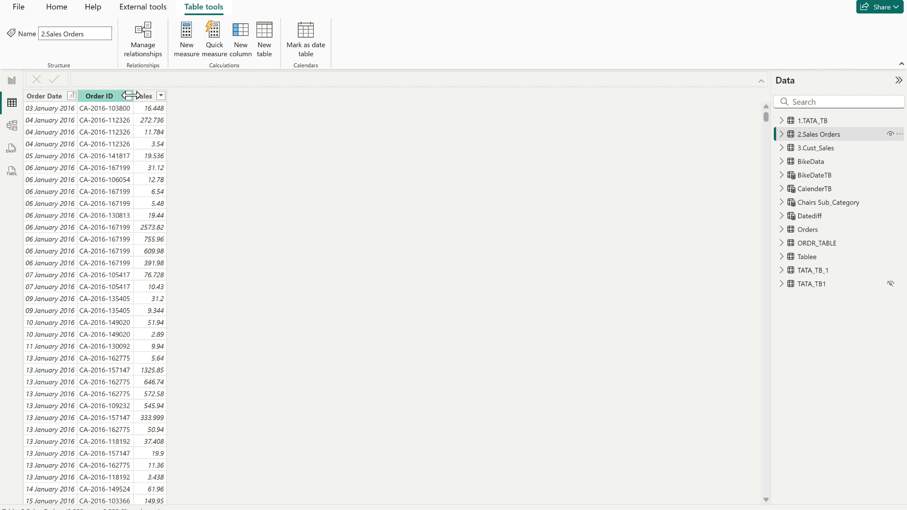
{"action": "left_click", "coordinate": [72, 97]}
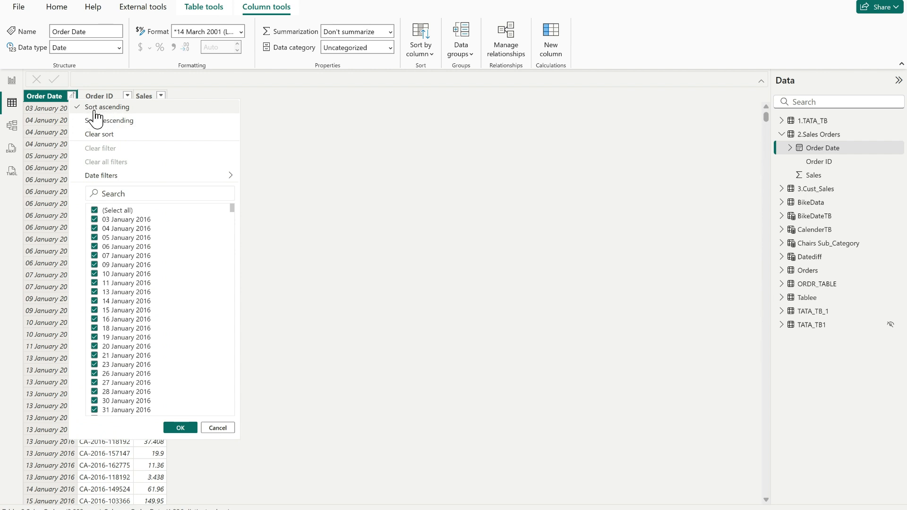
{"action": "left_click", "coordinate": [261, 132]}
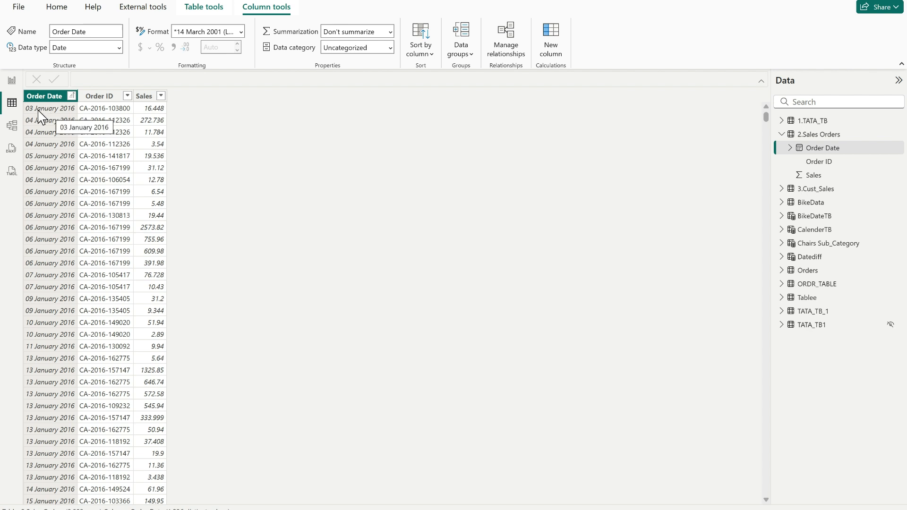
{"action": "left_click_drag", "start_coordinate": [767, 118], "coordinate": [779, 81]}
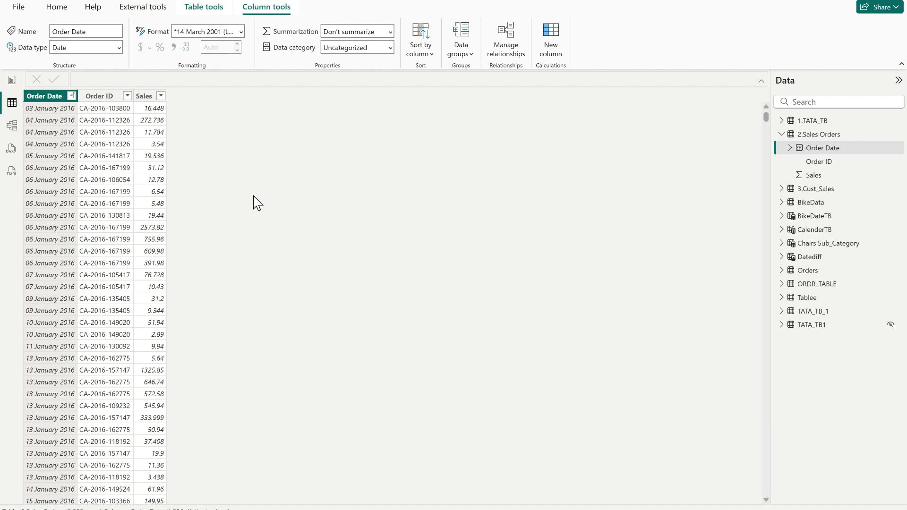
Add a new calculated column to the 2.Sales Orders table and name it Date Count(EARLIER)
{"action": "left_click", "coordinate": [816, 137]}
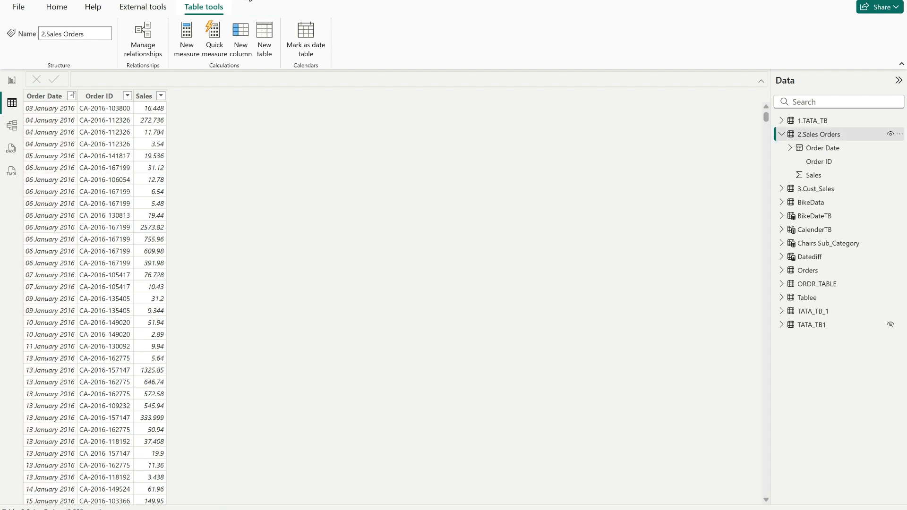
{"action": "left_click", "coordinate": [246, 47]}
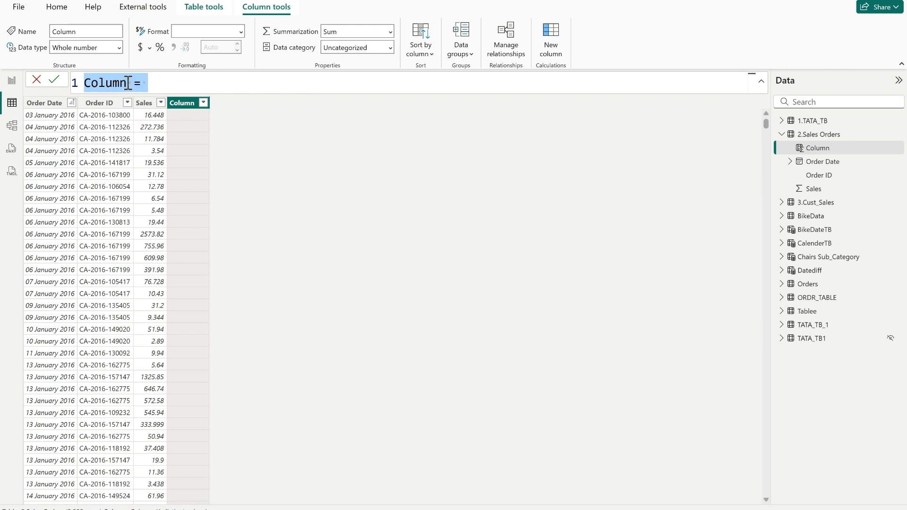
{"action": "left_click_drag", "start_coordinate": [127, 83], "coordinate": [65, 84]}
{"action": "type", "text": "Date "}
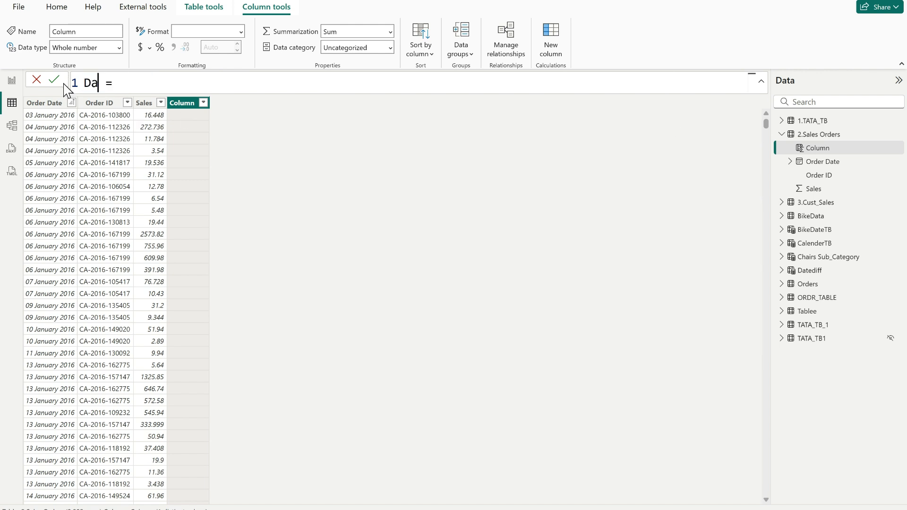
{"action": "type", "text": "Count"}
{"action": "type", "text": "(EARLER"}
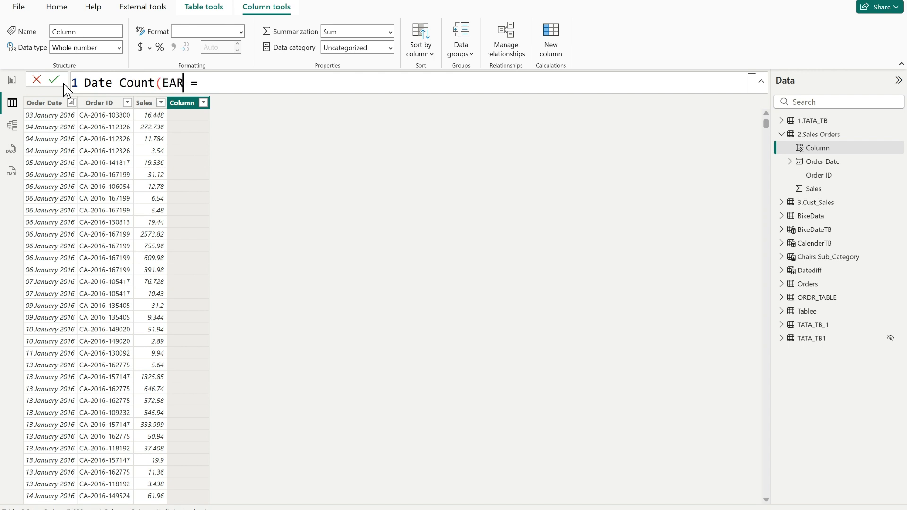
{"action": "type", "text": ")"}
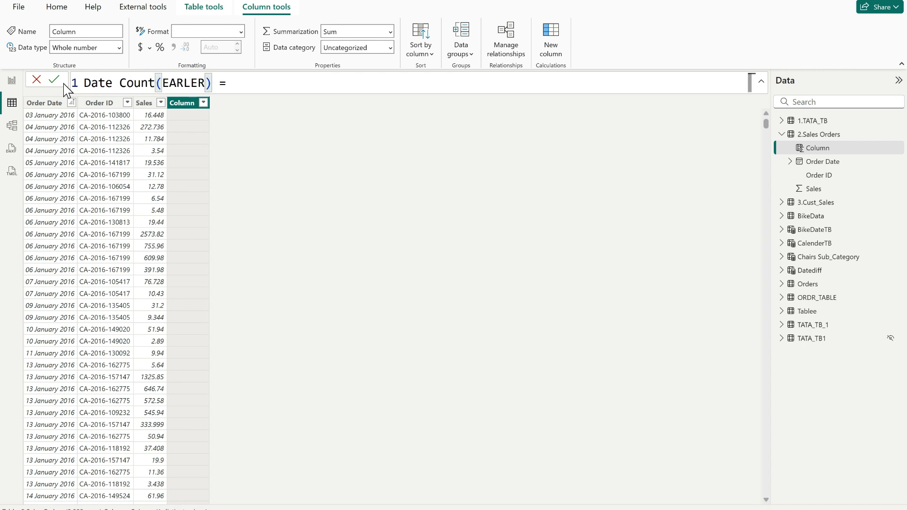
{"action": "double_click", "coordinate": [192, 83]}
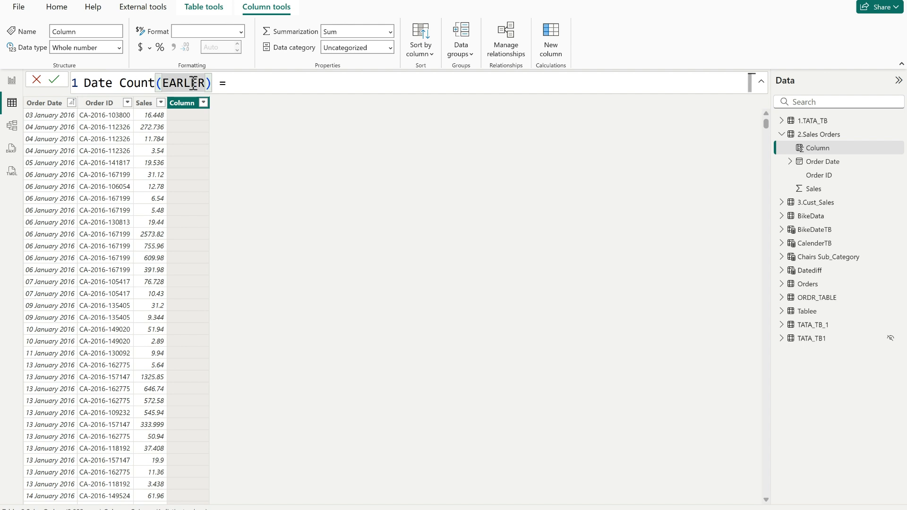
{"action": "type", "text": "I"}
{"action": "left_click", "coordinate": [283, 82]}
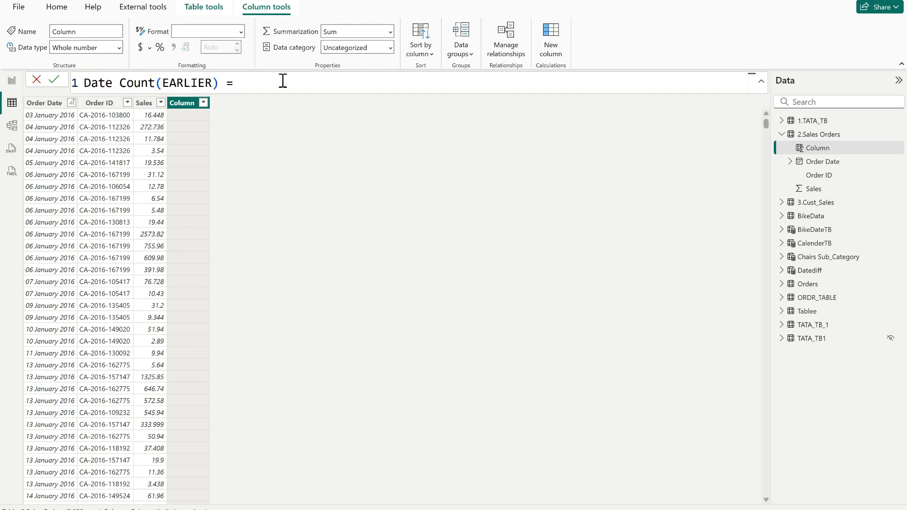
Start the column's formula on a second line with the COUNTROWS function
{"action": "key", "text": "shift+Return"}
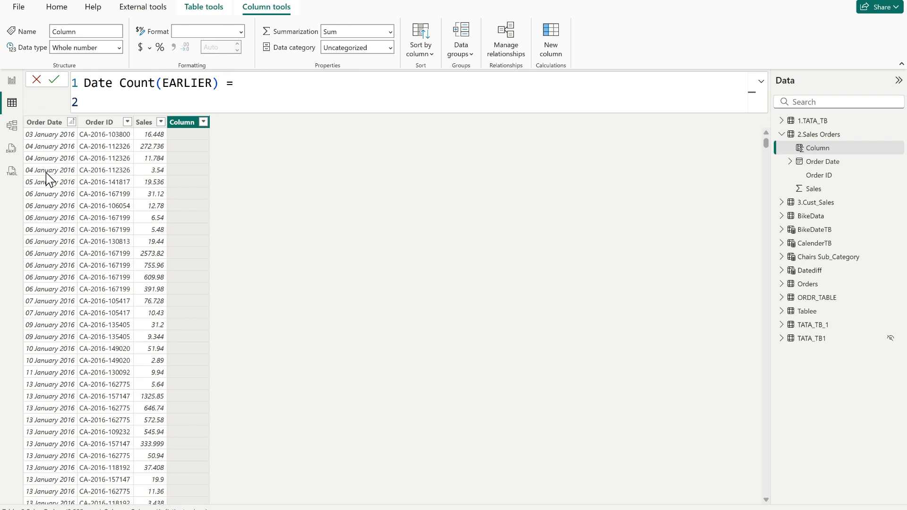
{"action": "type", "text": "count"}
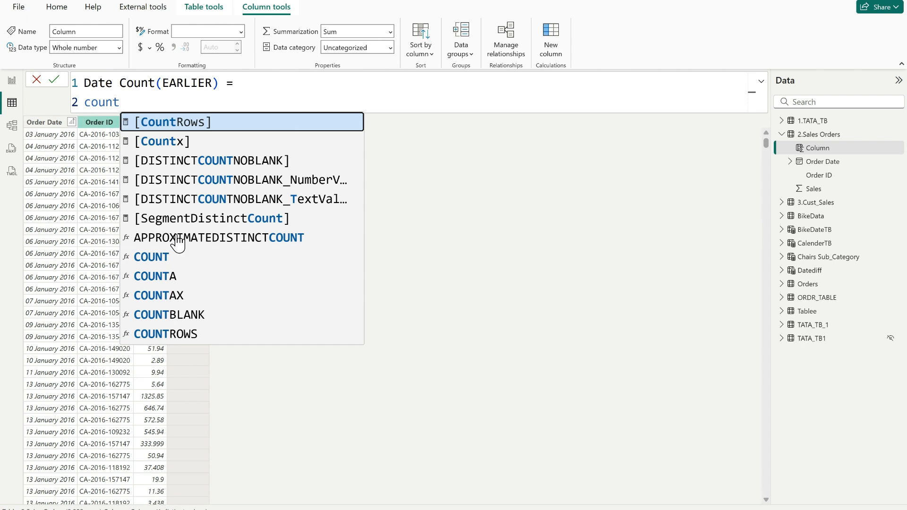
{"action": "scroll", "coordinate": [178, 242], "scroll_direction": "down", "scroll_amount": 2}
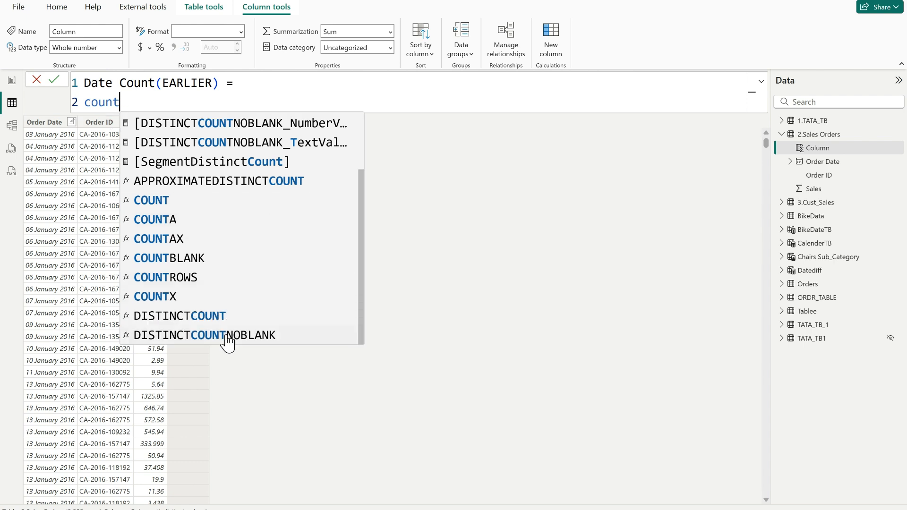
{"action": "left_click", "coordinate": [206, 282]}
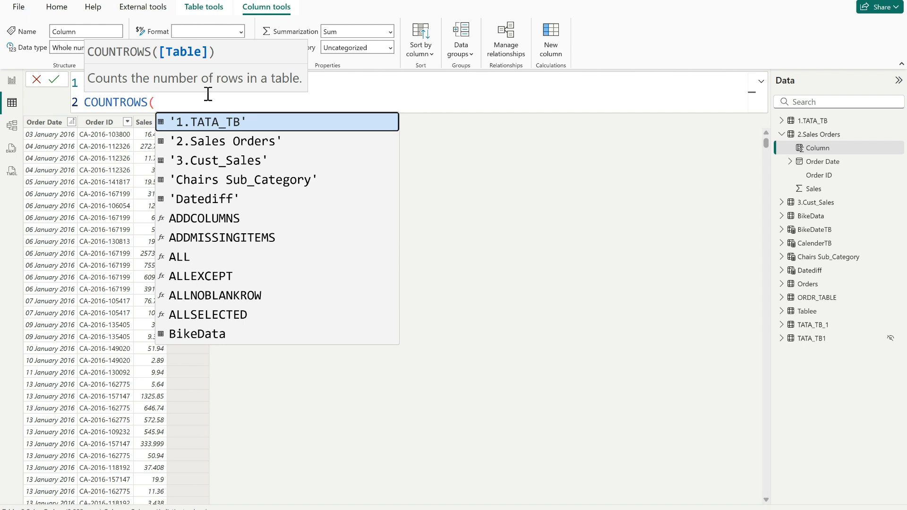
Nest a FILTER function on a new line inside COUNTROWS, with '2.Sales Orders' as its table argument
{"action": "key", "text": "shift+Return"}
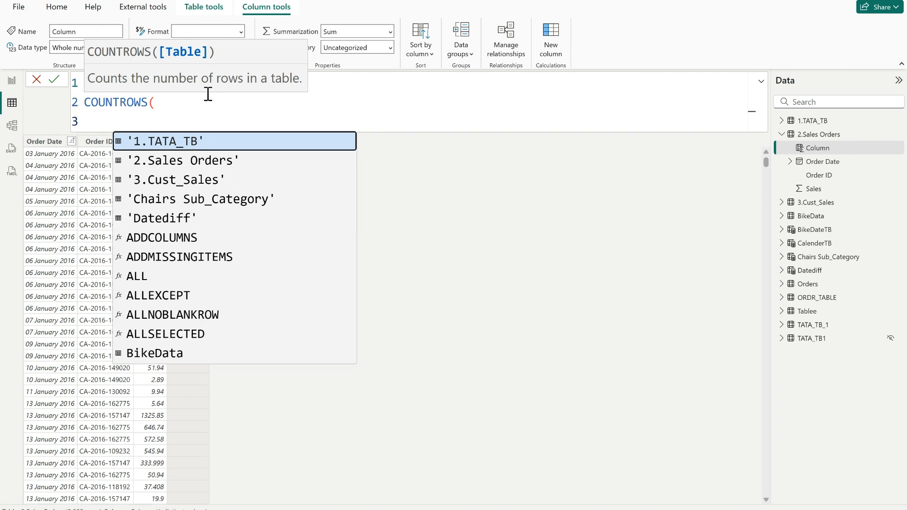
{"action": "type", "text": "fl"}
{"action": "key", "text": "BackSpace"}
{"action": "type", "text": "ilt"}
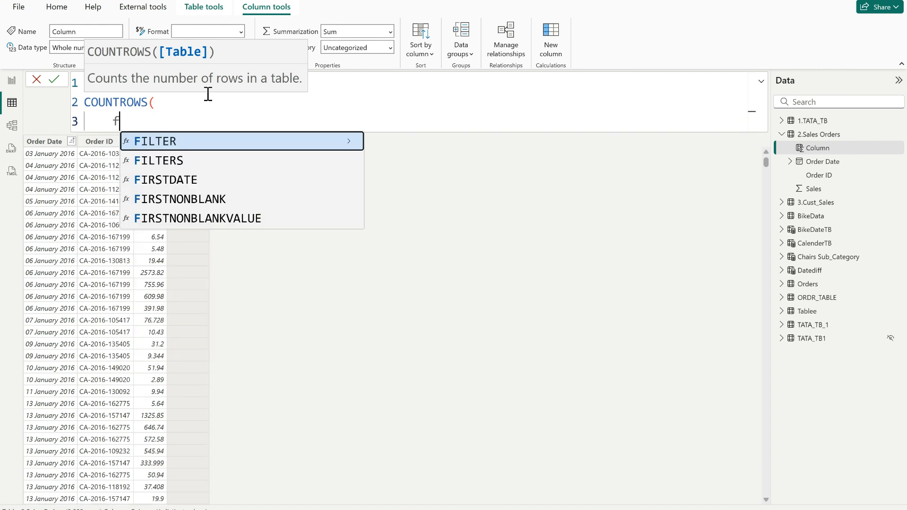
{"action": "left_click", "coordinate": [199, 142]}
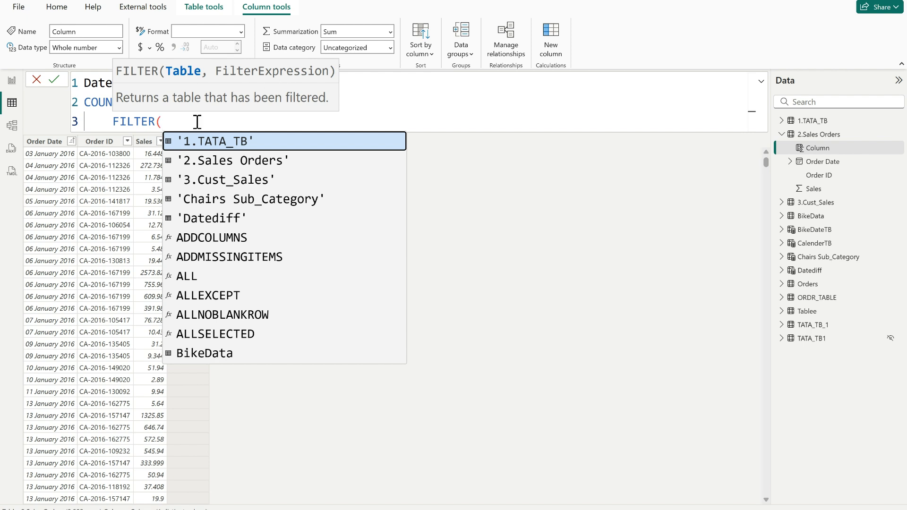
{"action": "left_click", "coordinate": [221, 162]}
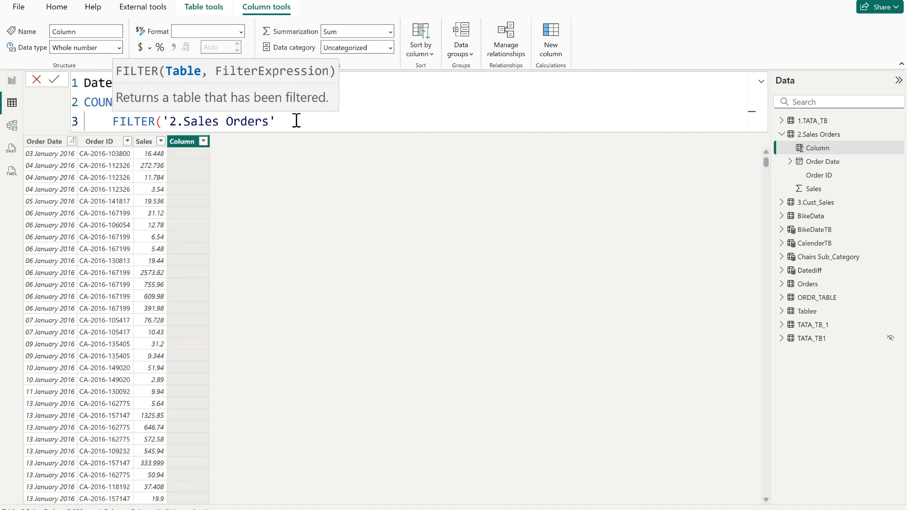
{"action": "type", "text": ","}
{"action": "key", "text": "shift+Return"}
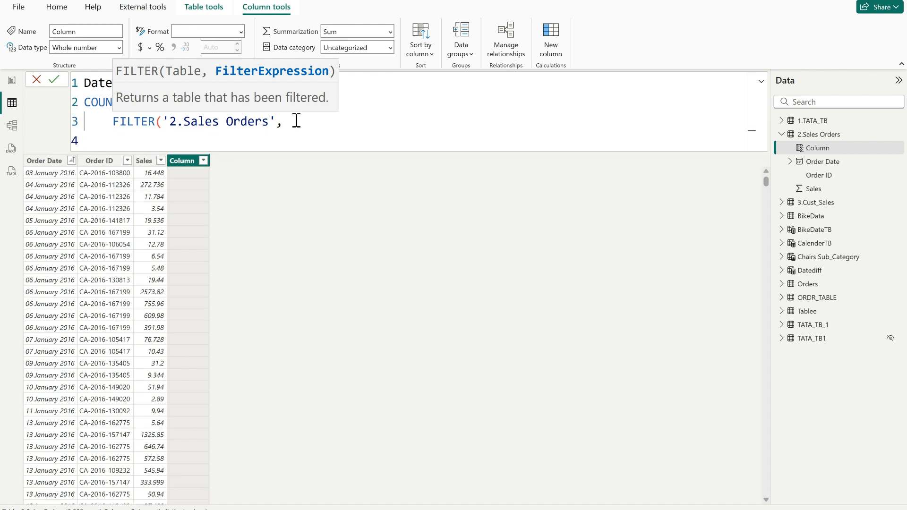
Complete the FILTER condition as EARLIER('2.Sales Orders'[Order Date]) = '2.Sales Orders'[Order Date], commit the formula and return to the report page
{"action": "type", "text": "ear"}
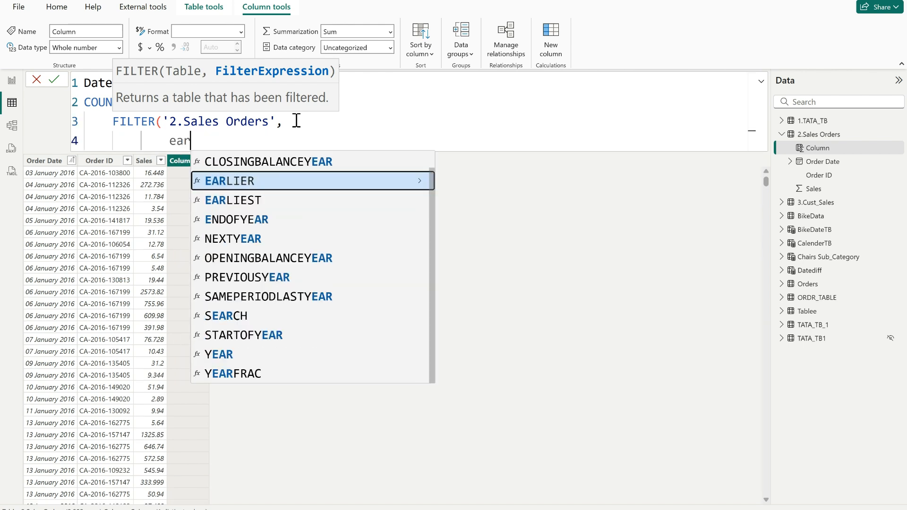
{"action": "left_click", "coordinate": [257, 185]}
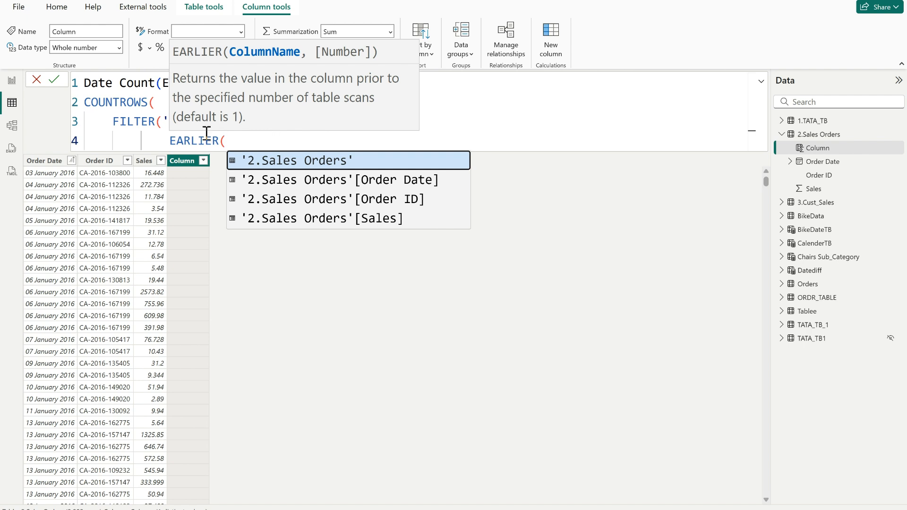
{"action": "type", "text": "order"}
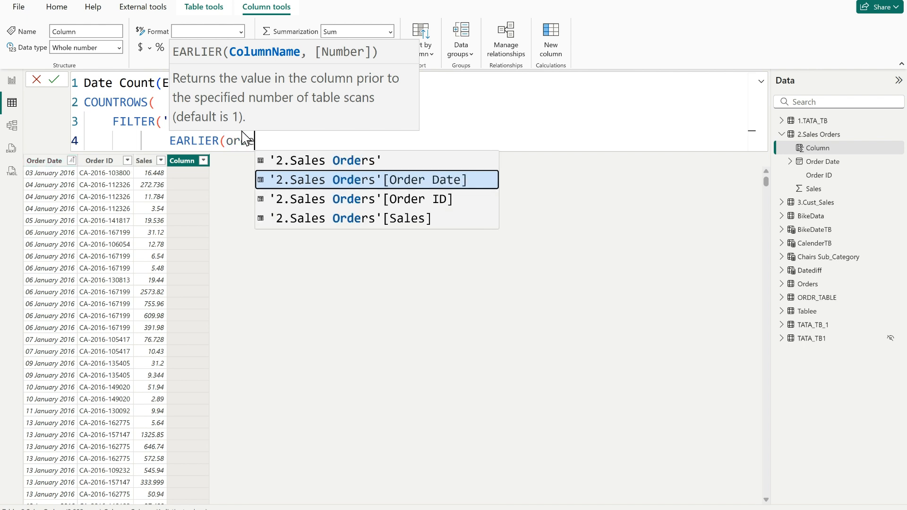
{"action": "left_click", "coordinate": [387, 187]}
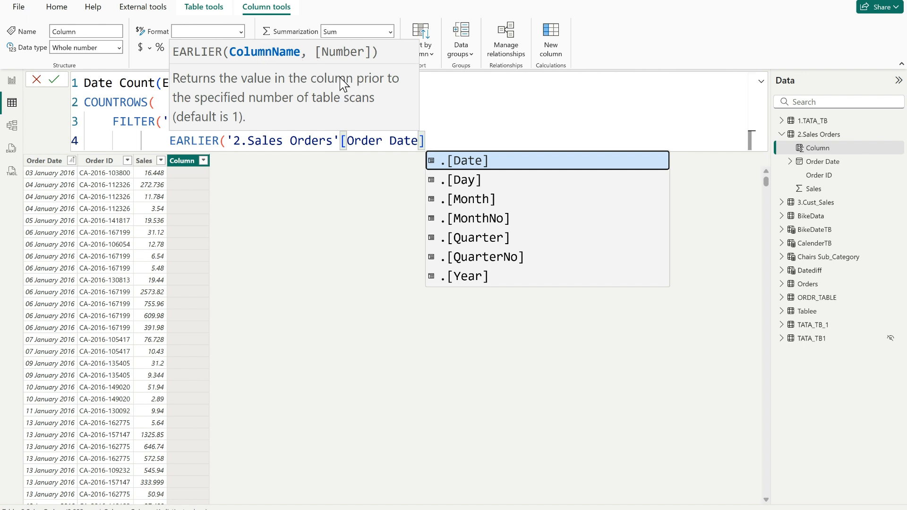
{"action": "type", "text": ")"}
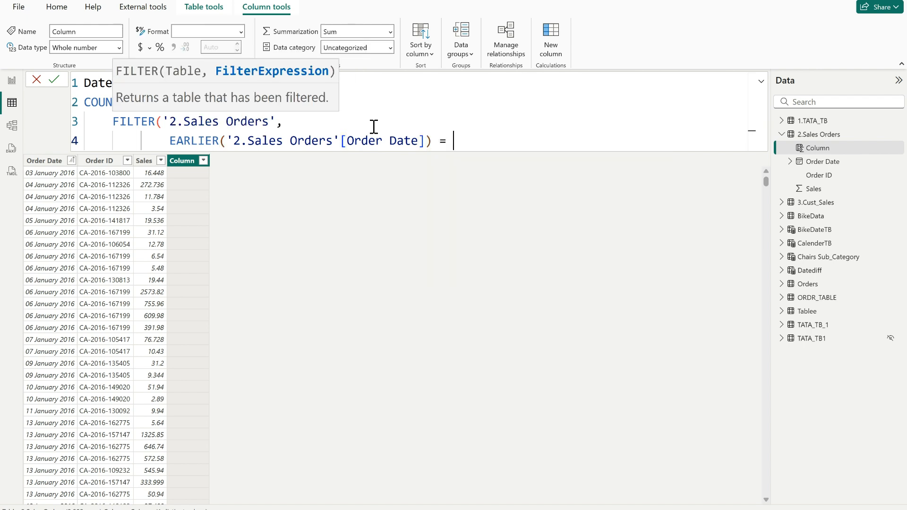
{"action": "type", "text": " = order"}
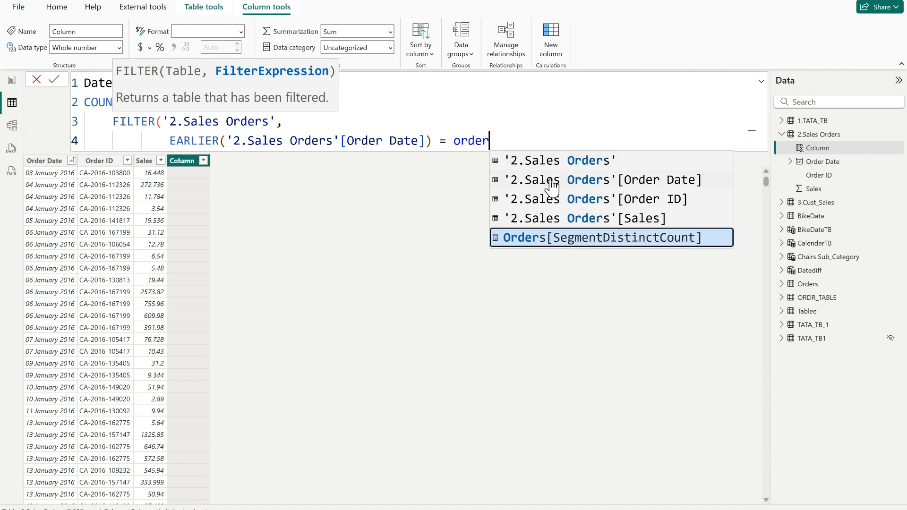
{"action": "left_click", "coordinate": [552, 182]}
{"action": "type", "text": "))"}
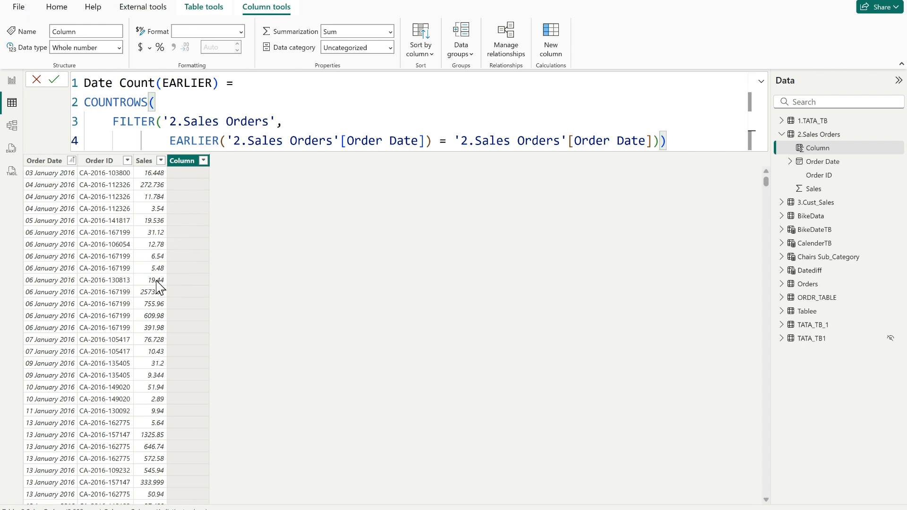
{"action": "left_click", "coordinate": [56, 83]}
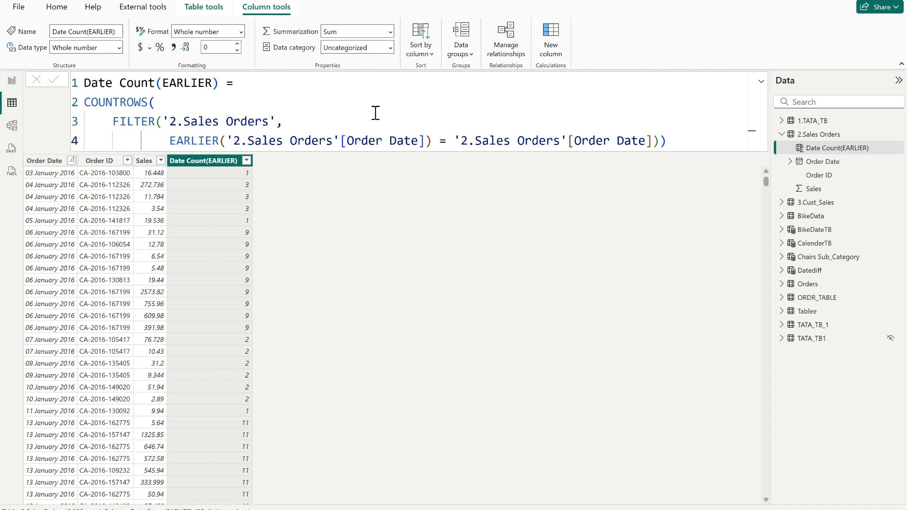
{"action": "left_click", "coordinate": [12, 80]}
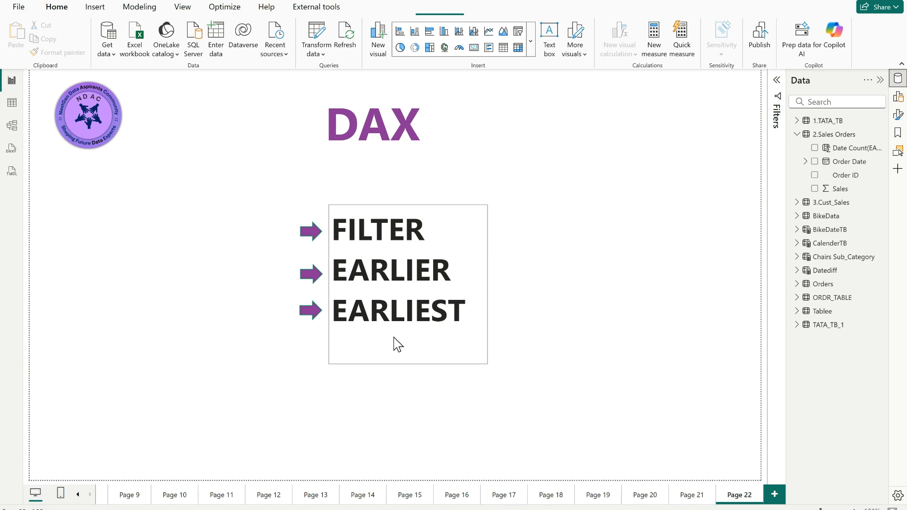
Collapse the 2.Sales Orders field list and display the 3.Cust_Sales table's data in Table view
{"action": "left_click", "coordinate": [797, 135]}
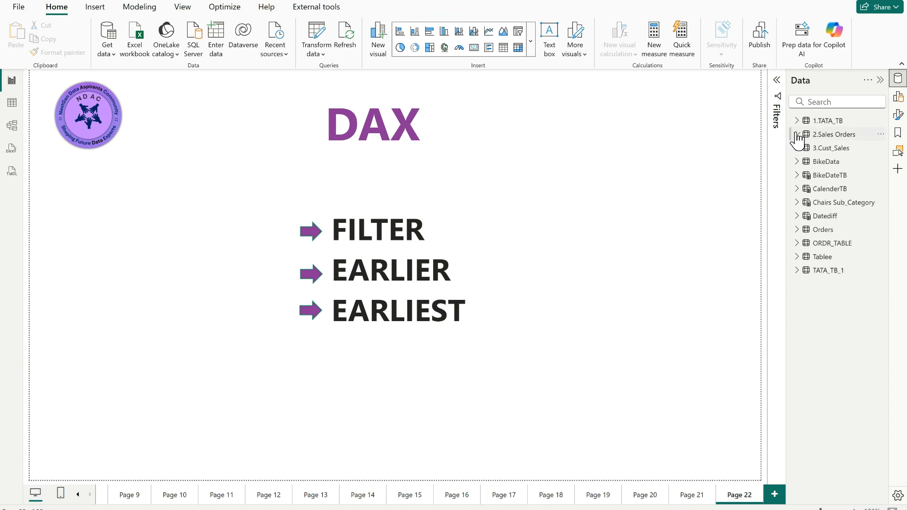
{"action": "left_click", "coordinate": [11, 106]}
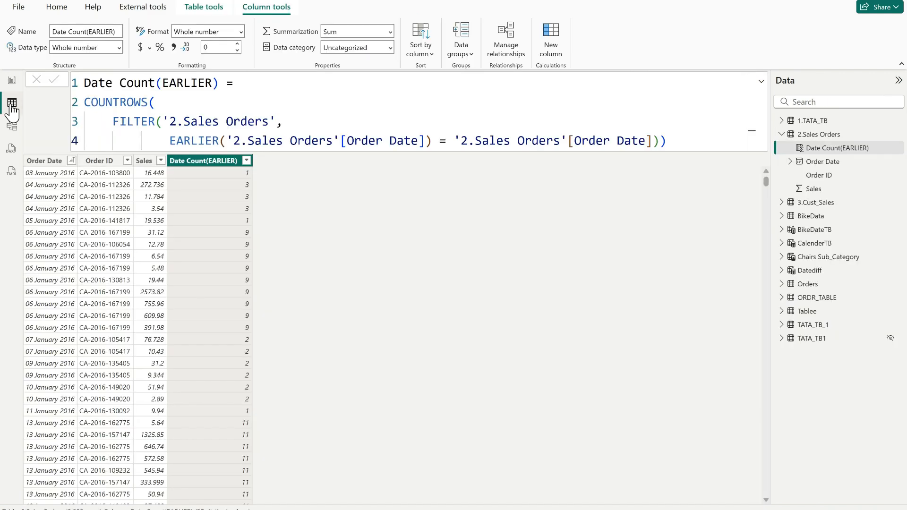
{"action": "left_click", "coordinate": [782, 135]}
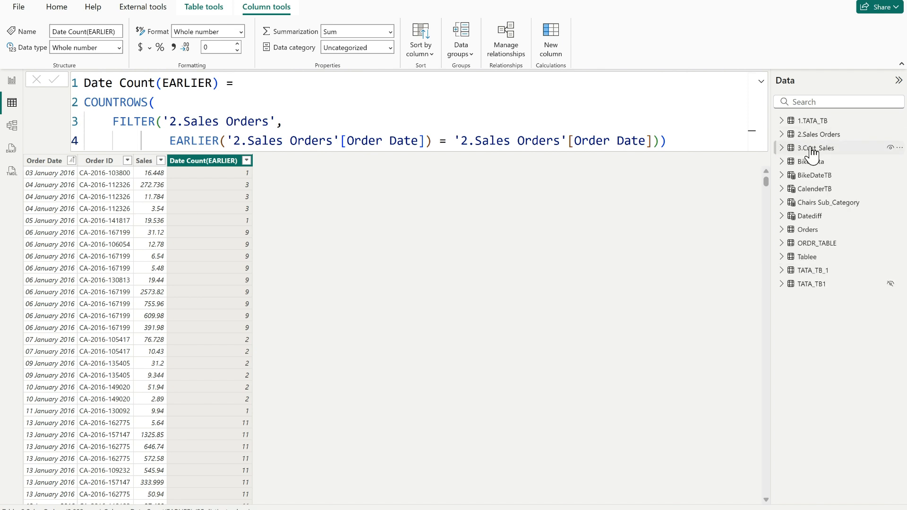
{"action": "left_click", "coordinate": [813, 150]}
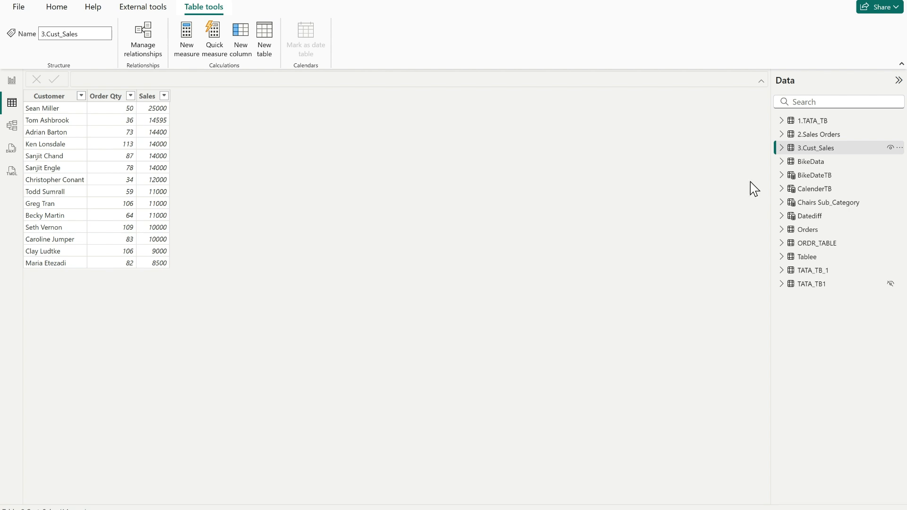
Add a new calculated column to the 3.Cust_Sales table and name it Cust Count
{"action": "left_click", "coordinate": [249, 45]}
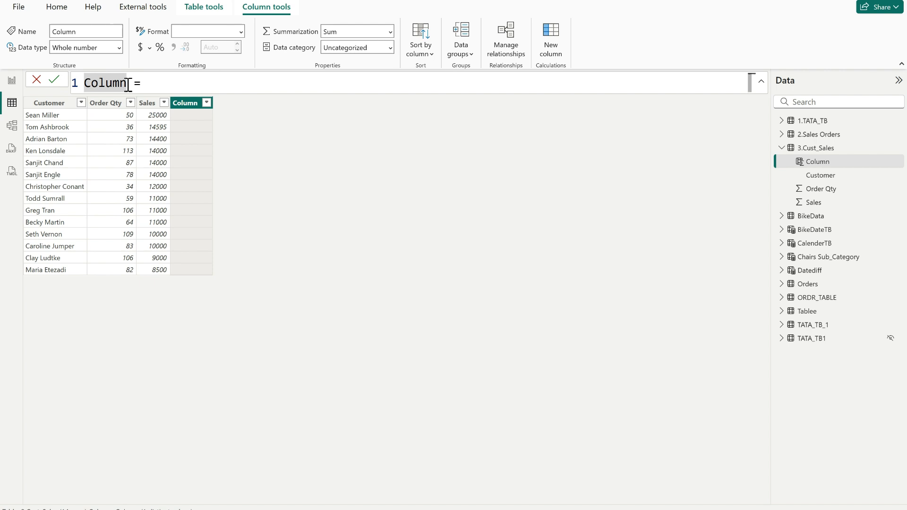
{"action": "key", "text": "BackSpace"}
{"action": "key", "text": "BackSpace"}
{"action": "key", "text": "BackSpace"}
{"action": "key", "text": "BackSpace"}
{"action": "key", "text": "BackSpace"}
{"action": "type", "text": "Cust Co"}
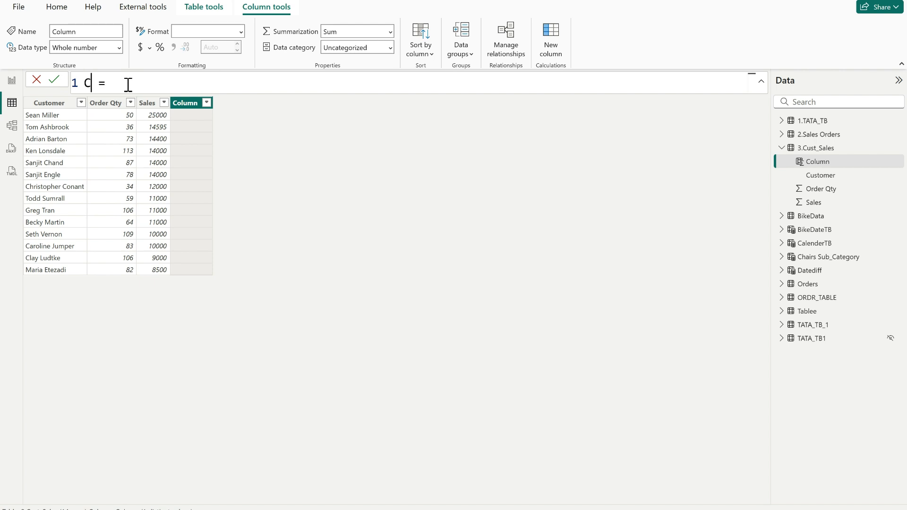
{"action": "type", "text": "unt"}
Start the Cust Count formula on a second line with the COUNTROWS function
{"action": "left_click", "coordinate": [217, 84]}
{"action": "key", "text": "shift+Return"}
{"action": "type", "text": "count"}
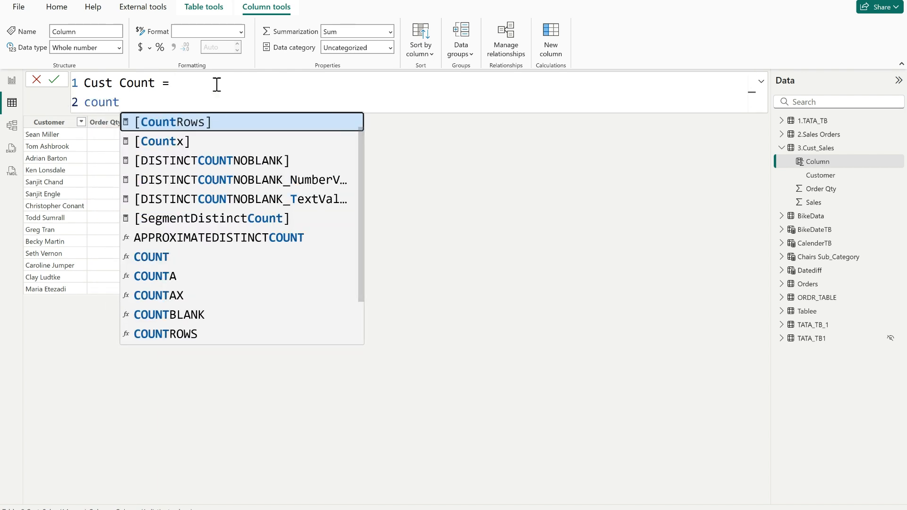
{"action": "scroll", "coordinate": [229, 231], "scroll_direction": "down", "scroll_amount": 1}
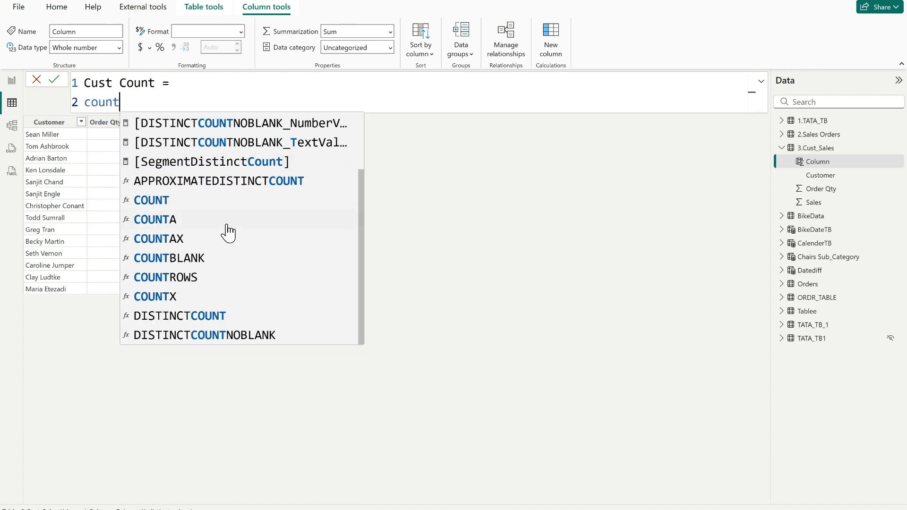
{"action": "left_click", "coordinate": [198, 277]}
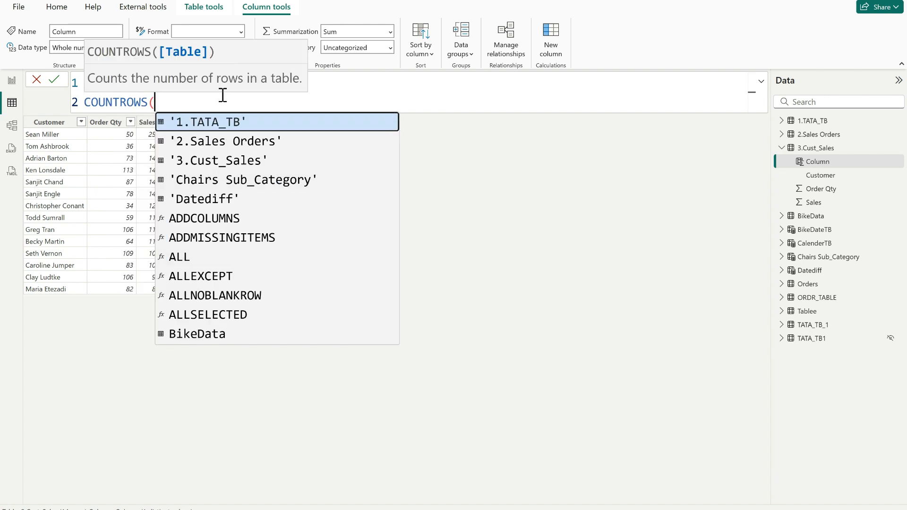
Nest a FILTER function on a new line inside COUNTROWS, with '3.Cust_Sales' as its table argument
{"action": "key", "text": "shift+Return"}
{"action": "type", "text": "filter"}
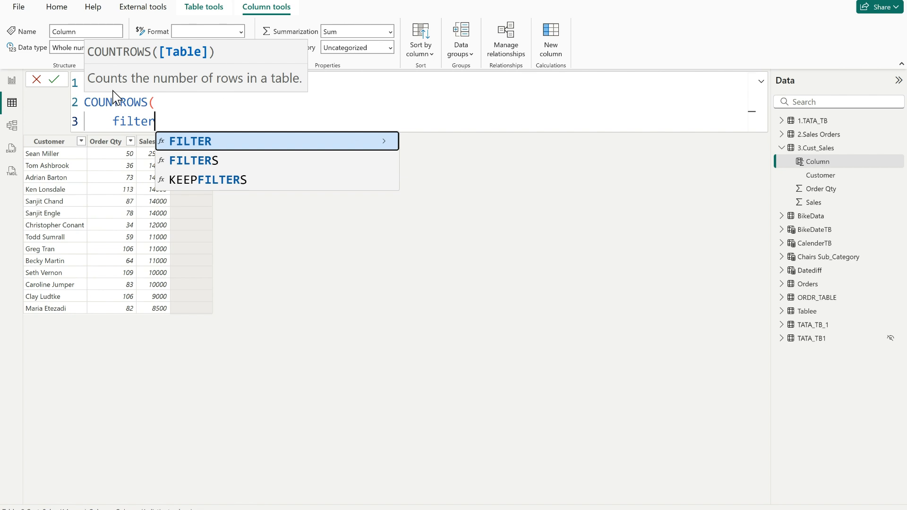
{"action": "left_click", "coordinate": [194, 142]}
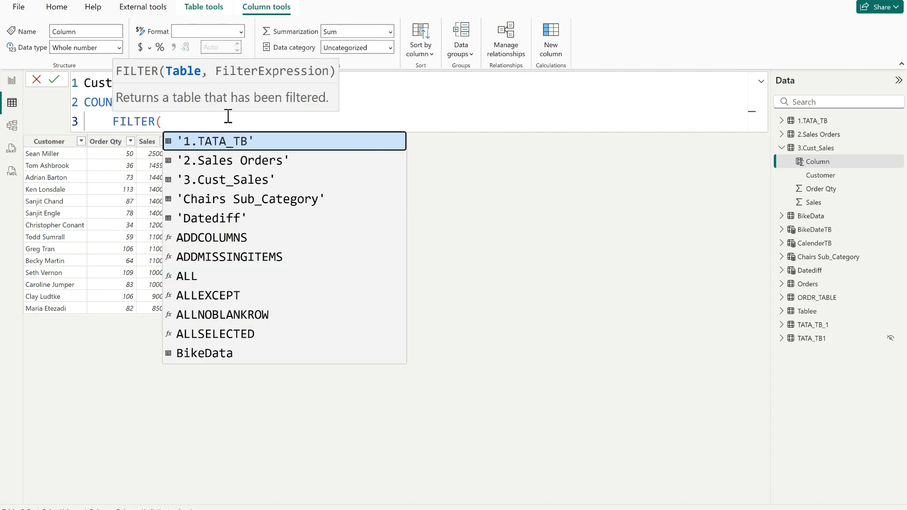
{"action": "left_click", "coordinate": [232, 182]}
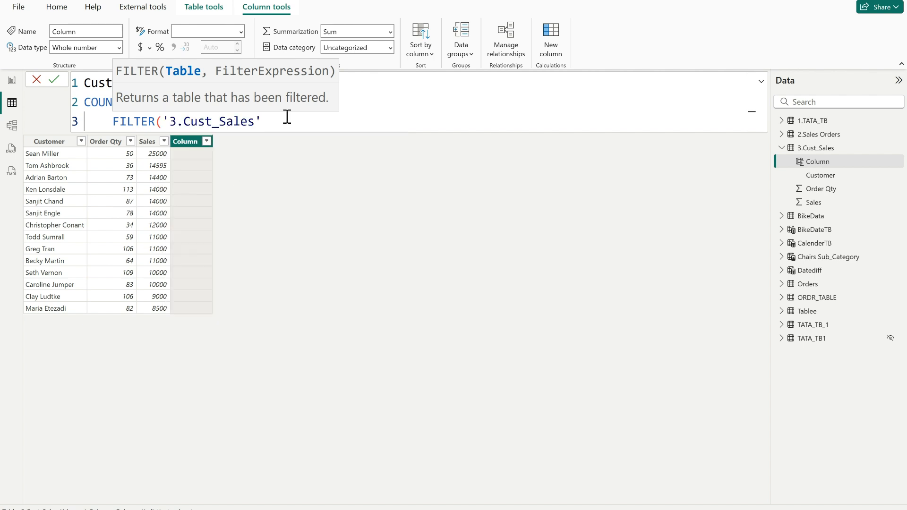
{"action": "type", "text": ","}
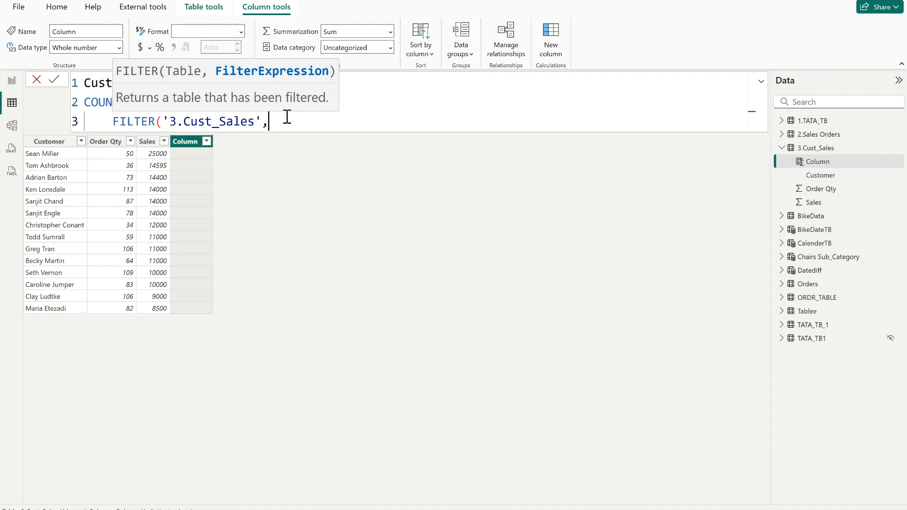
Begin the FILTER condition on a fourth line with the EARLIEST function on '3.Cust_Sales'[Sales]
{"action": "key", "text": "shift+Return"}
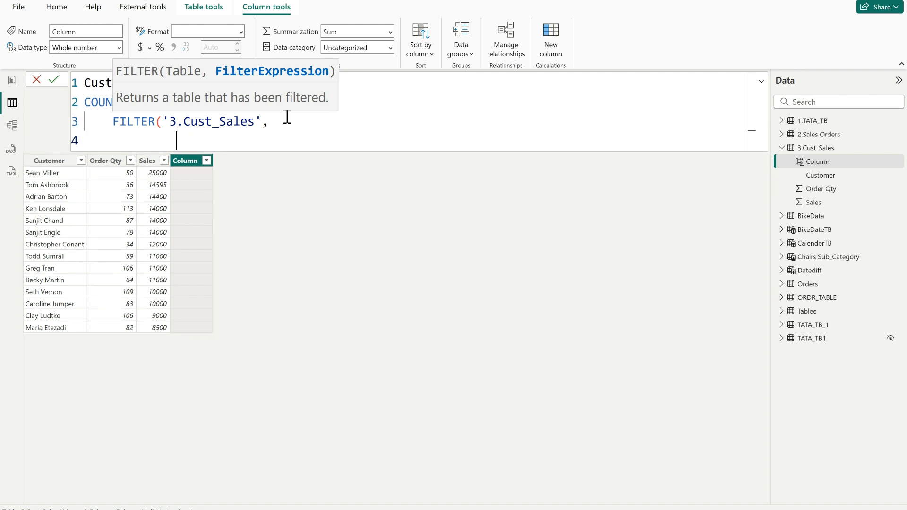
{"action": "type", "text": "earl"}
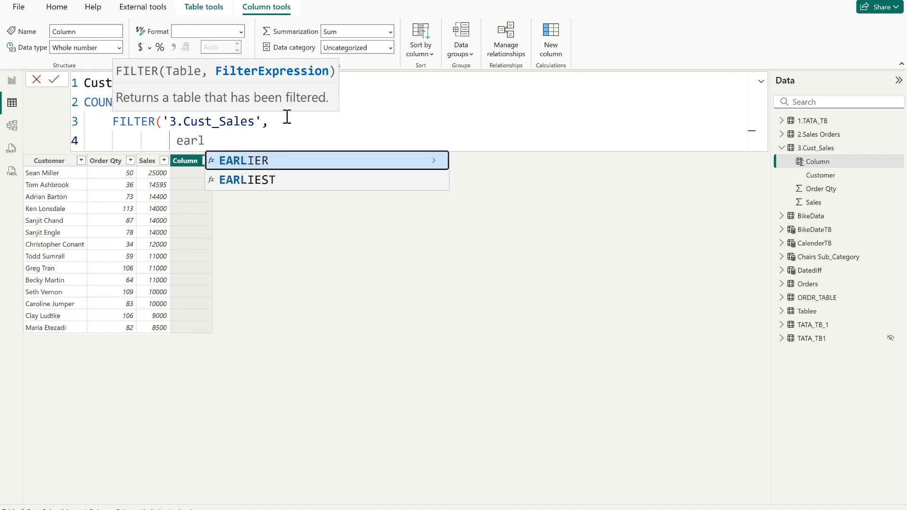
{"action": "left_click", "coordinate": [290, 181]}
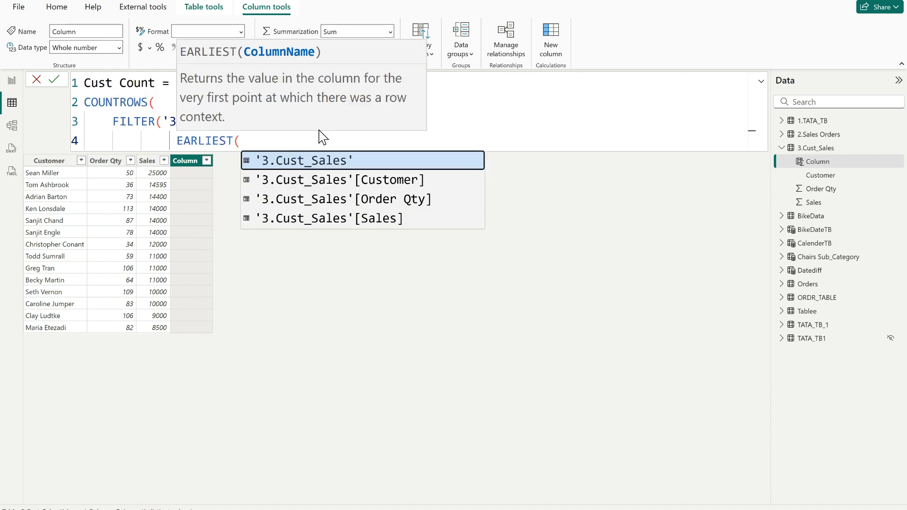
{"action": "left_click", "coordinate": [329, 218]}
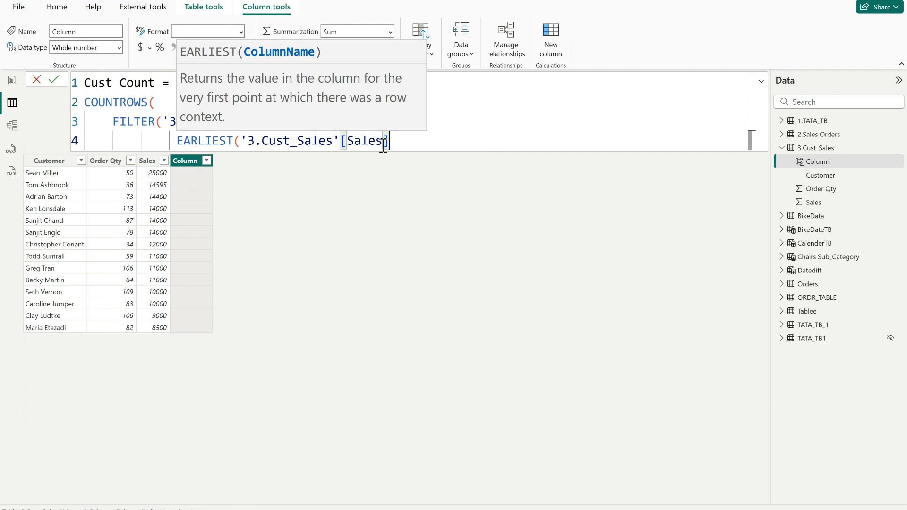
Finish the condition as greater than '3.Cust_Sales'[Sales], close both functions, commit the formula and return to the report page
{"action": "type", "text": ") > "}
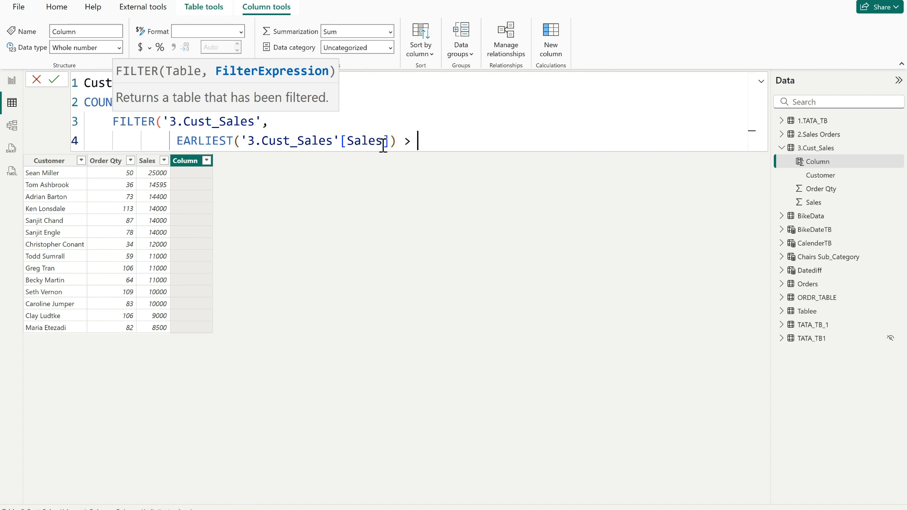
{"action": "type", "text": "sales"}
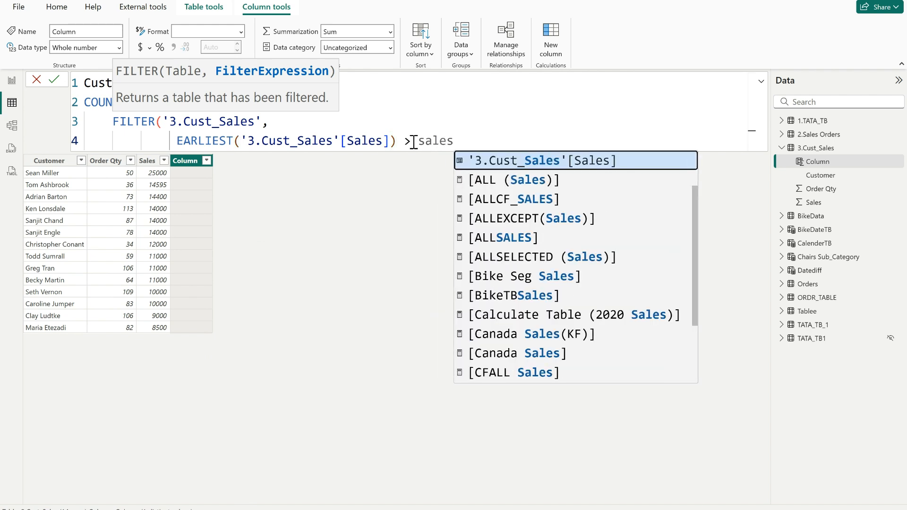
{"action": "left_click", "coordinate": [530, 161]}
{"action": "type", "text": ")"}
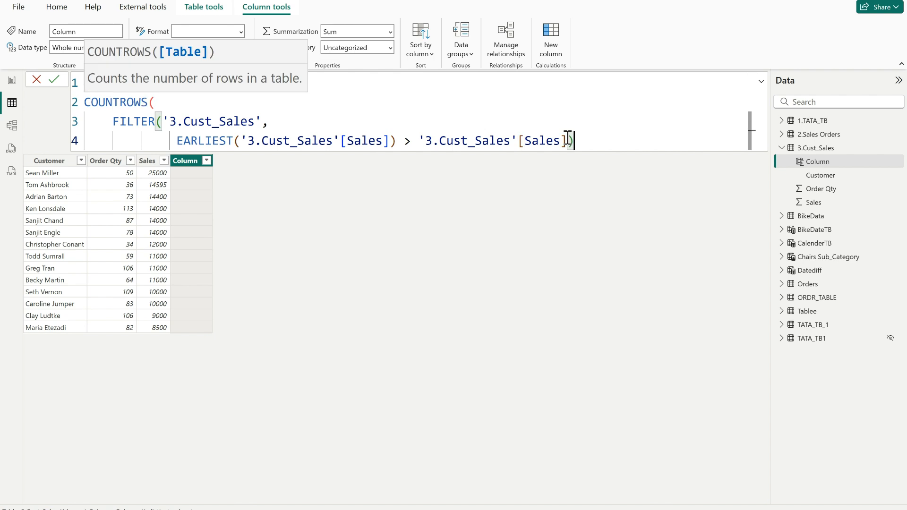
{"action": "type", "text": ")"}
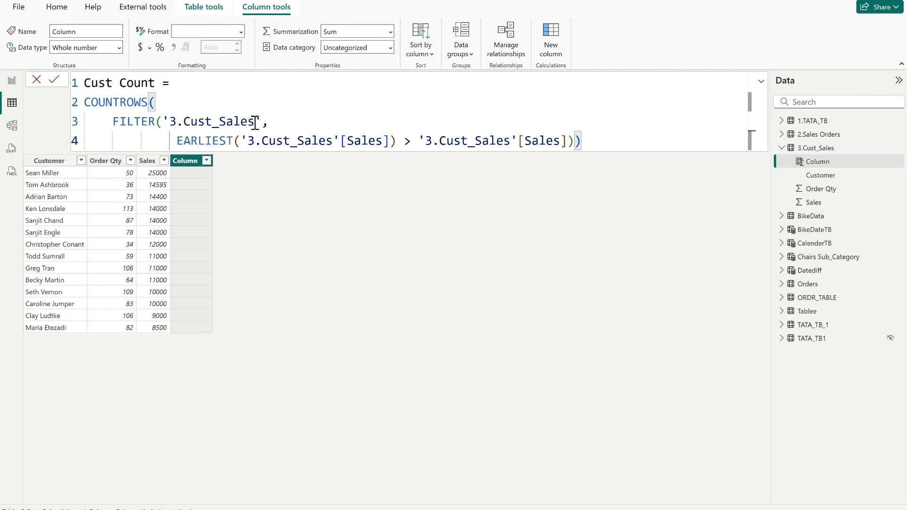
{"action": "left_click", "coordinate": [59, 81]}
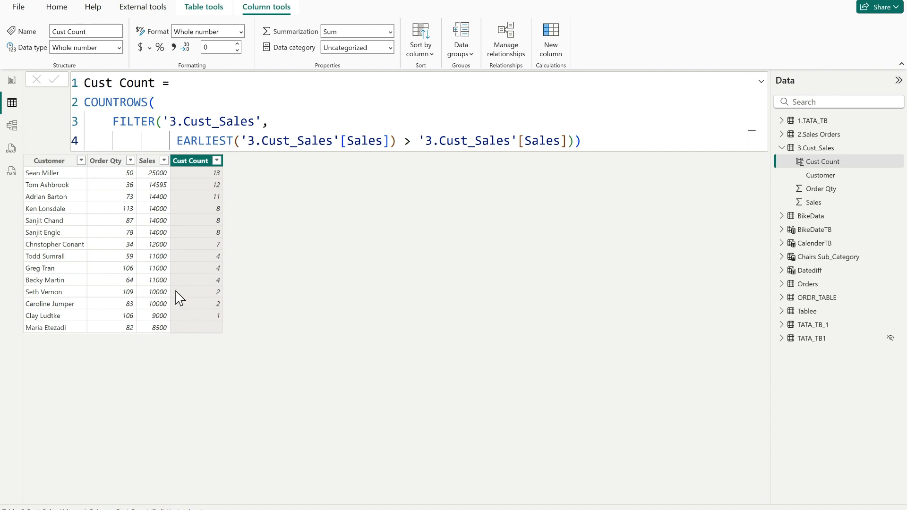
{"action": "left_click", "coordinate": [599, 137]}
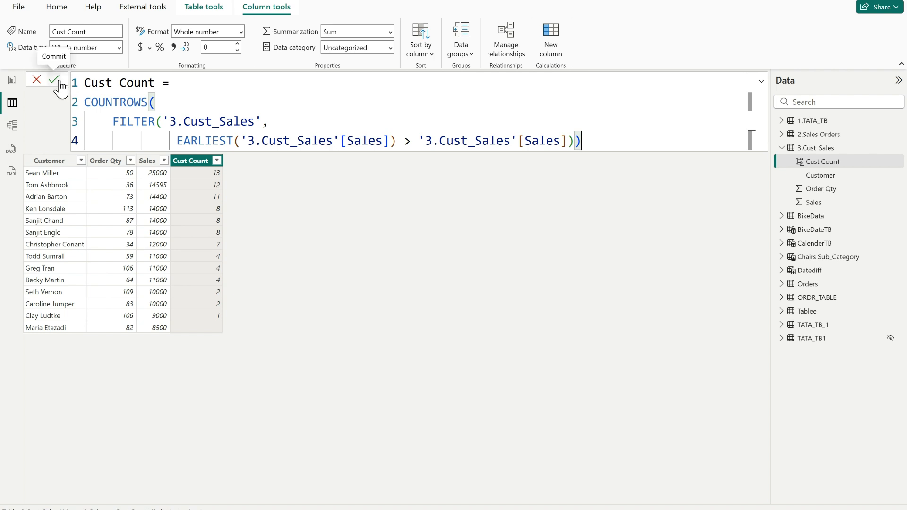
{"action": "left_click", "coordinate": [12, 81]}
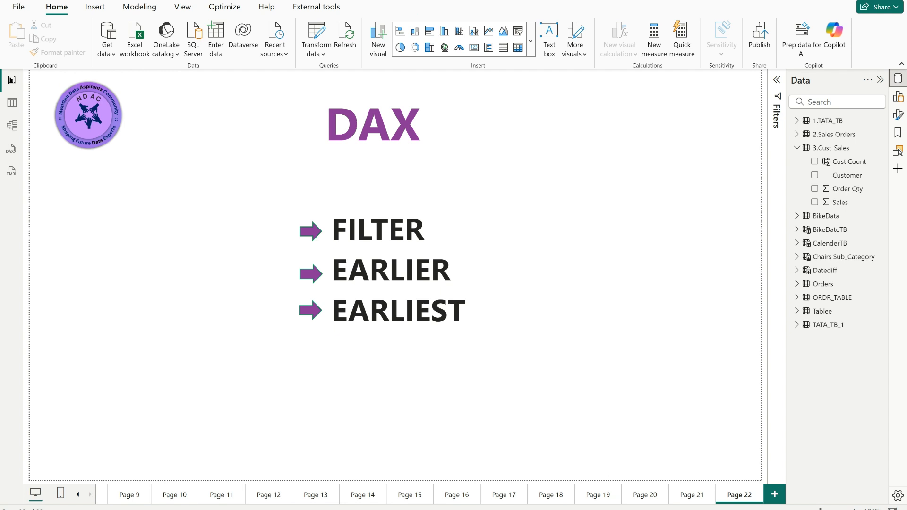
Switch to PowerPoint, review the FILTER, EARLIER and EARLIEST summary table on slide 5 as a slide show, and return to Power BI
{"action": "key", "text": "alt+Tab"}
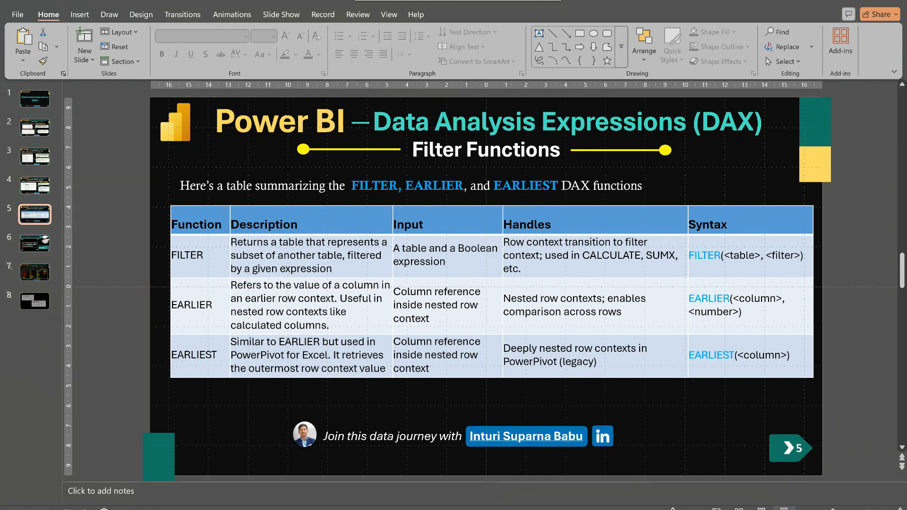
{"action": "left_click", "coordinate": [784, 509]}
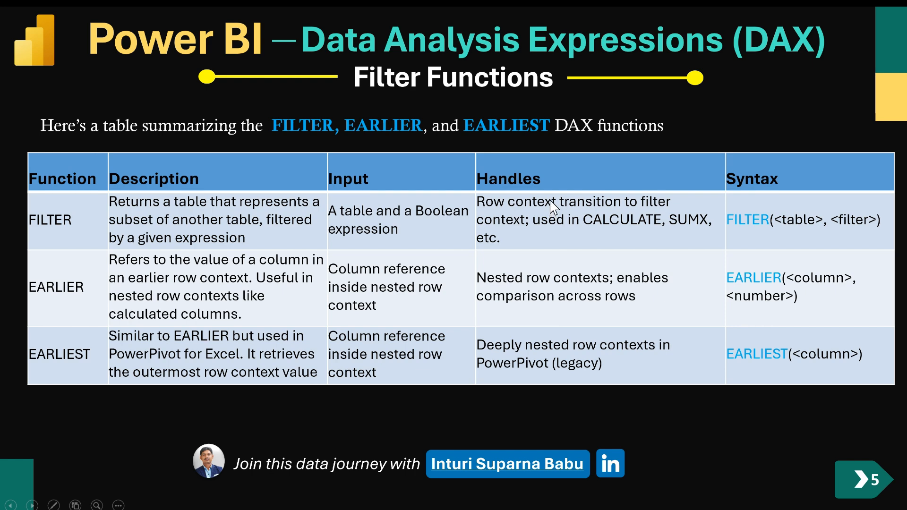
{"action": "key", "text": "Escape"}
{"action": "left_click", "coordinate": [600, 509]}
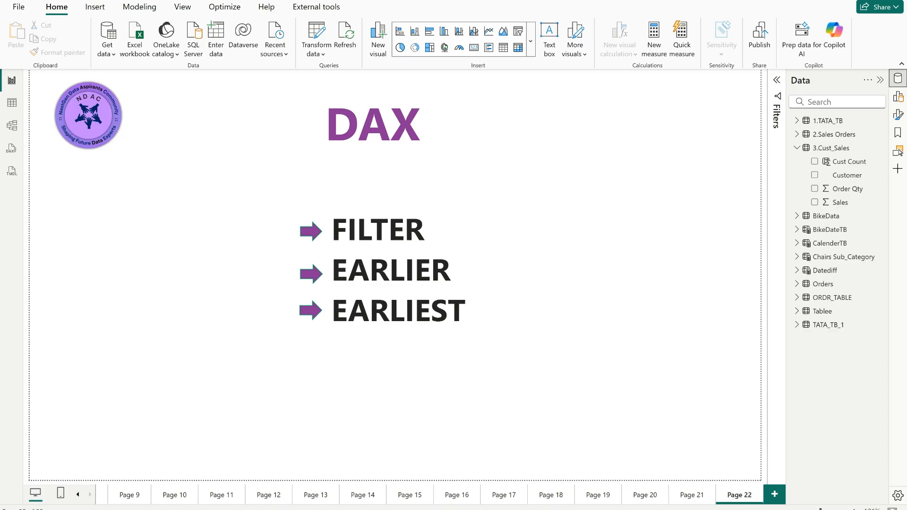